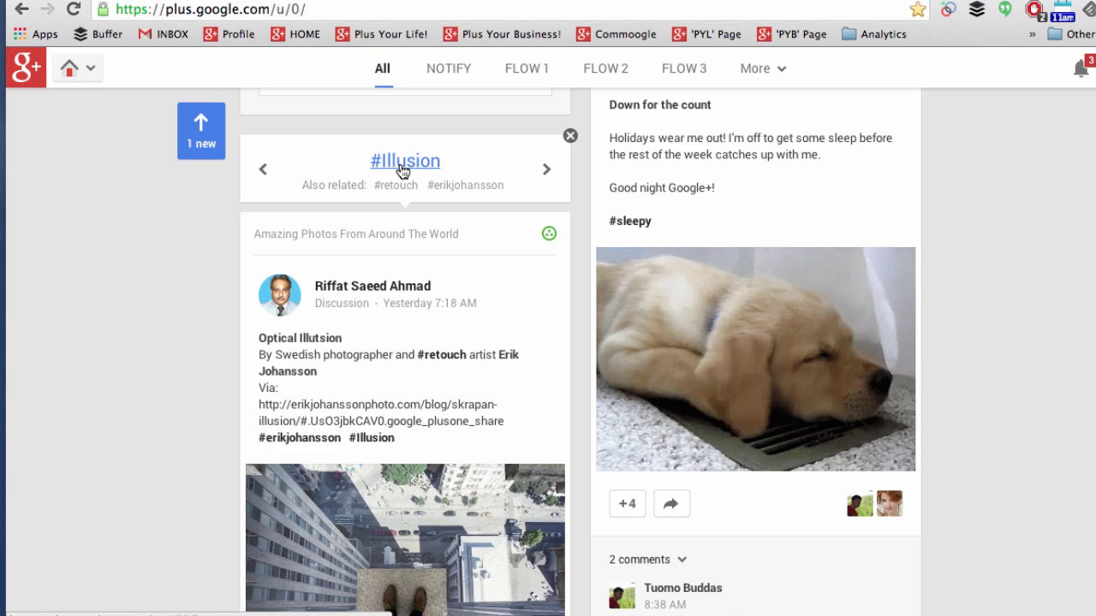
Open the #Illusion hashtag from the Home stream's related-hashtags card.
{"action": "left_click", "coordinate": [402, 171]}
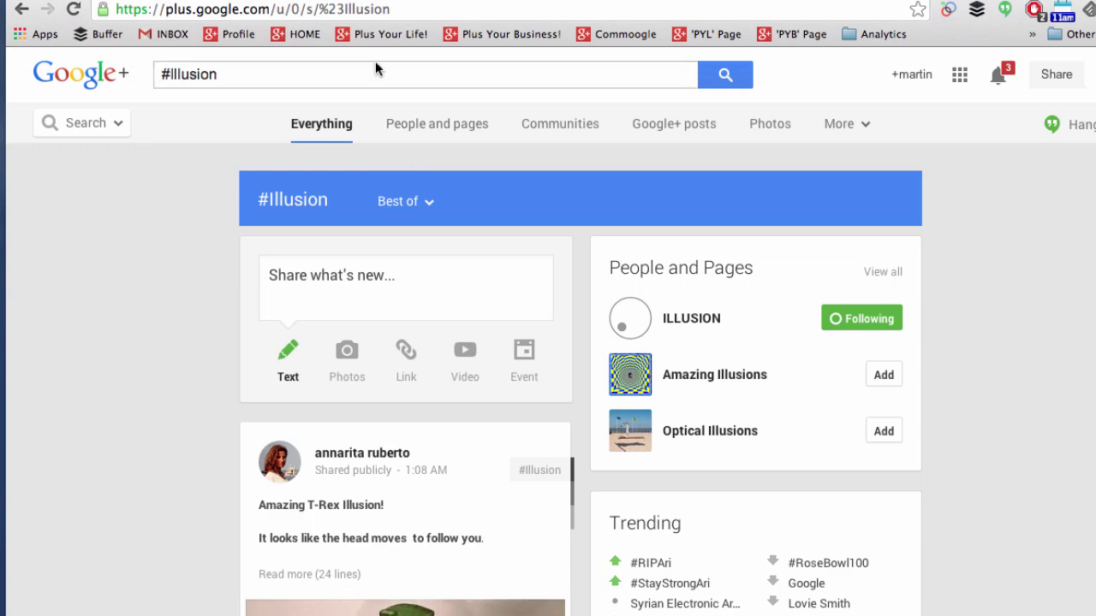
Load the 6 new #Illusion posts and scroll through the hashtag results.
{"action": "left_click", "coordinate": [372, 67]}
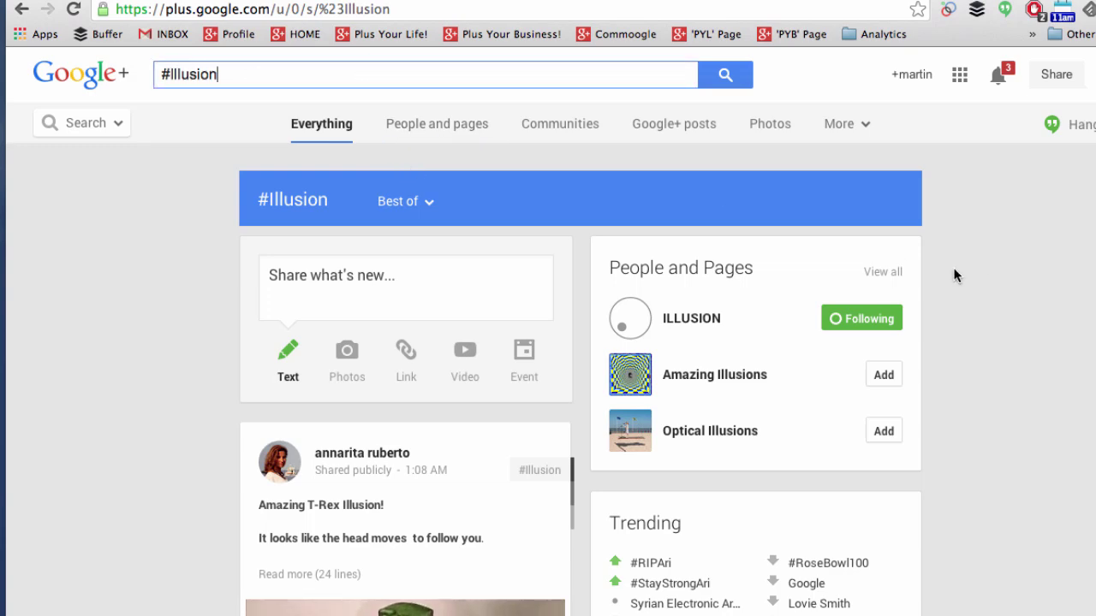
{"action": "scroll", "coordinate": [953, 274], "scroll_direction": "down", "scroll_amount": 10}
{"action": "scroll", "coordinate": [955, 275], "scroll_direction": "up", "scroll_amount": 15}
{"action": "scroll", "coordinate": [956, 275], "scroll_direction": "up", "scroll_amount": 2}
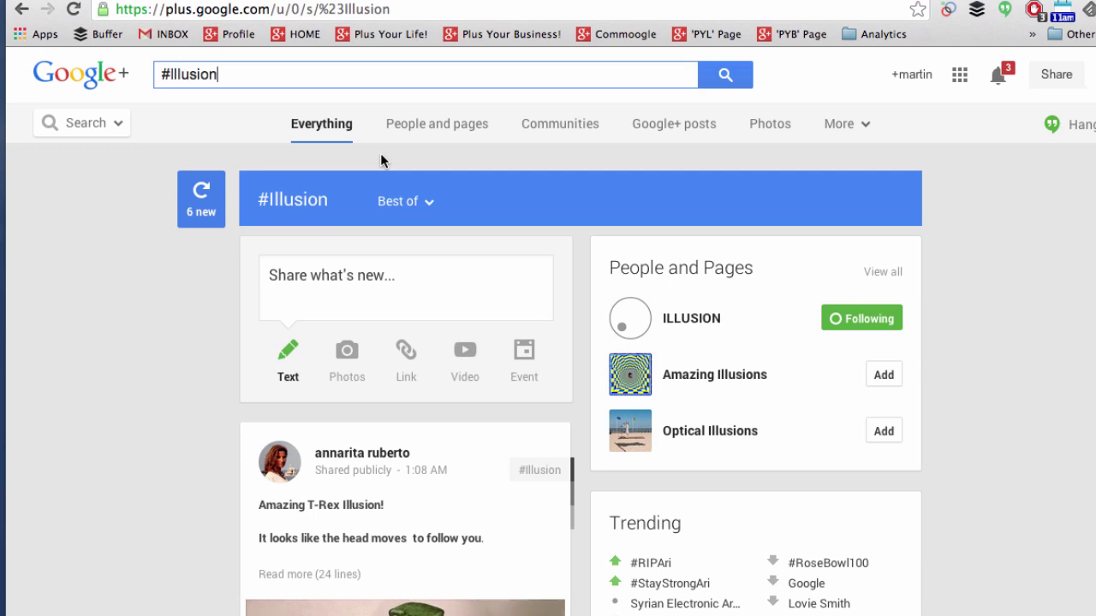
{"action": "left_click", "coordinate": [202, 210]}
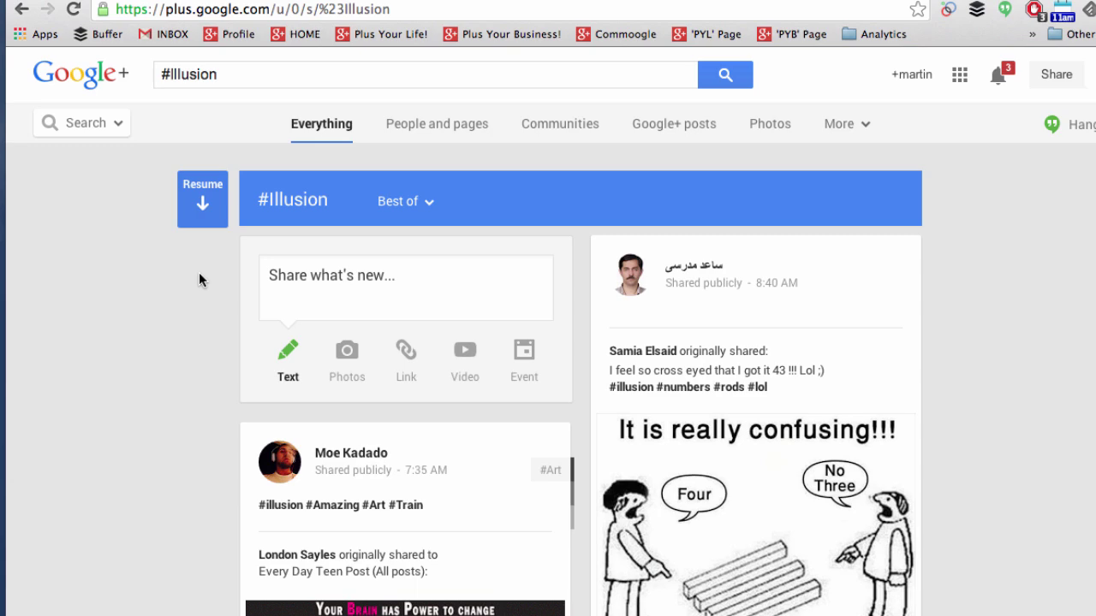
{"action": "scroll", "coordinate": [199, 272], "scroll_direction": "down", "scroll_amount": 5}
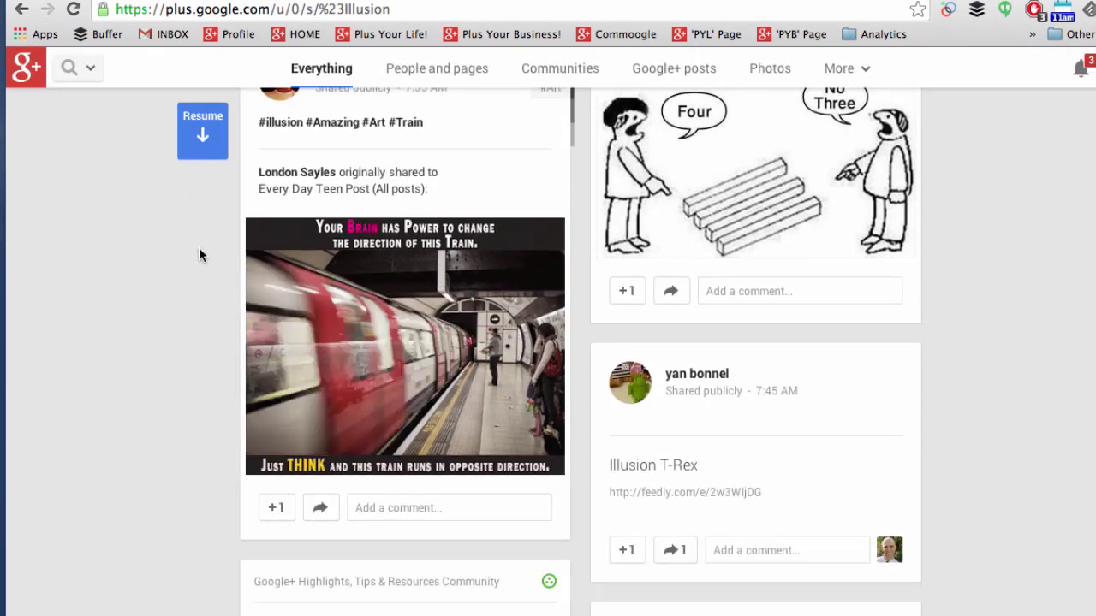
{"action": "scroll", "coordinate": [199, 248], "scroll_direction": "down", "scroll_amount": 8}
{"action": "scroll", "coordinate": [209, 256], "scroll_direction": "down", "scroll_amount": 2}
{"action": "scroll", "coordinate": [225, 300], "scroll_direction": "up", "scroll_amount": 1}
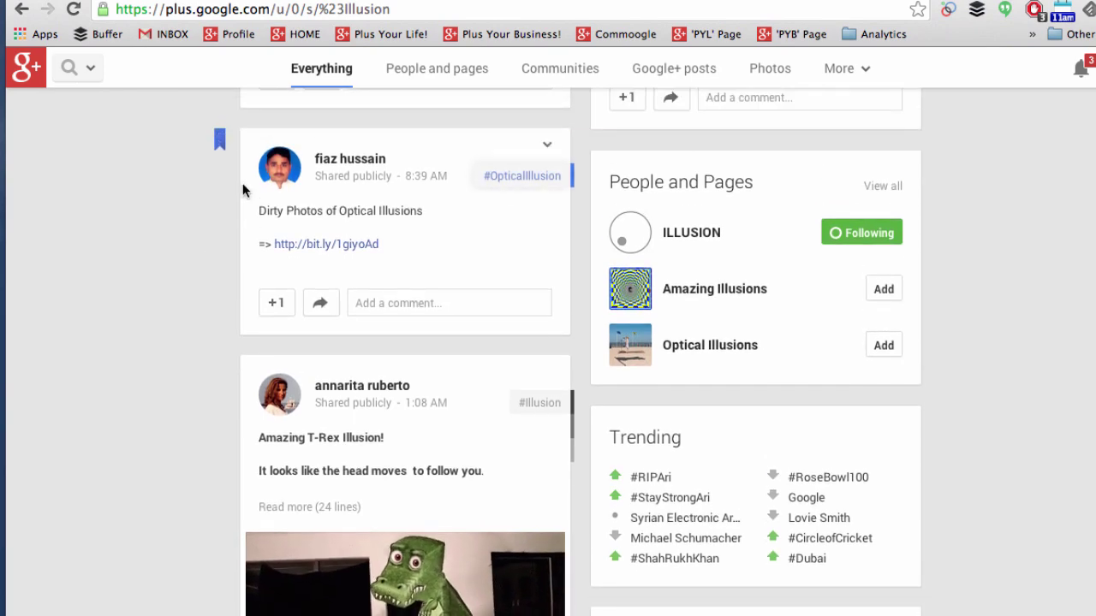
{"action": "scroll", "coordinate": [222, 273], "scroll_direction": "down", "scroll_amount": 3}
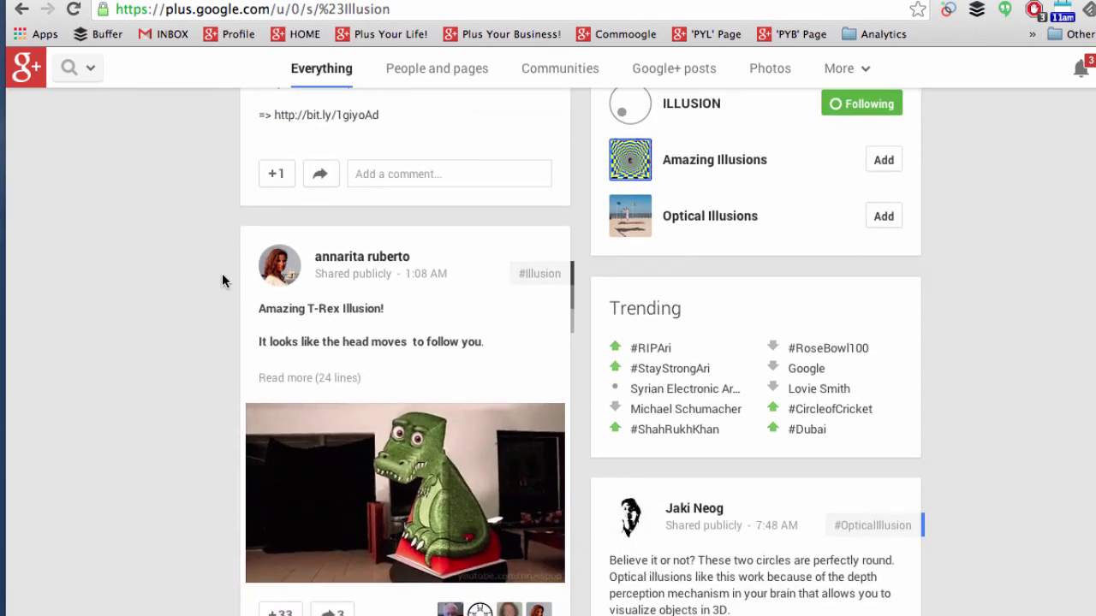
{"action": "scroll", "coordinate": [221, 274], "scroll_direction": "up", "scroll_amount": 15}
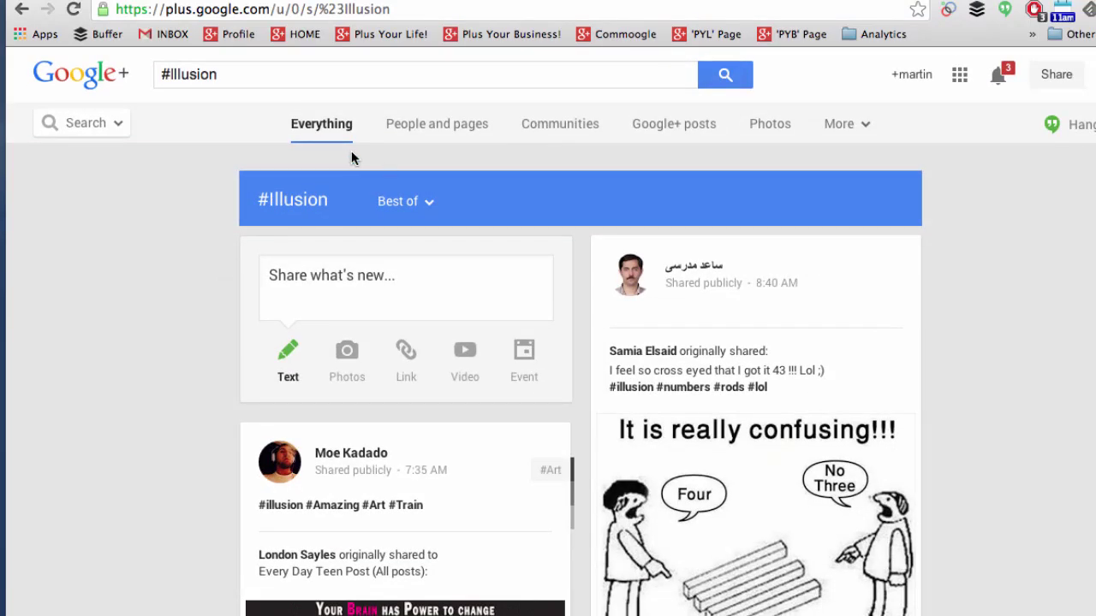
Step through the #Illusion result categories: People and pages, Communities, Google+ posts, Photos, and More.
{"action": "left_click", "coordinate": [418, 204]}
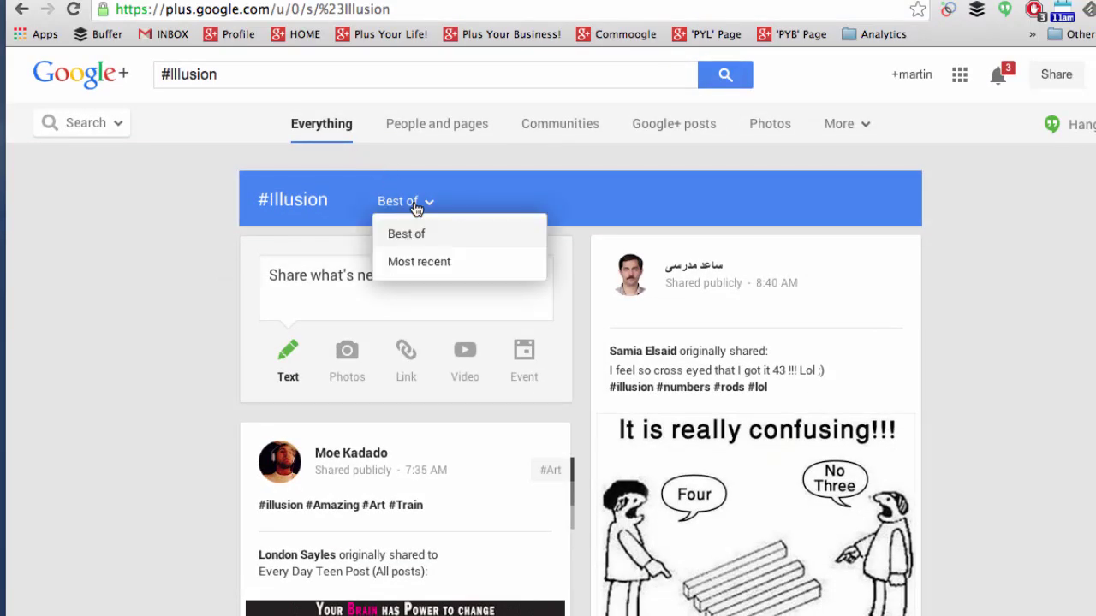
{"action": "left_click", "coordinate": [412, 148]}
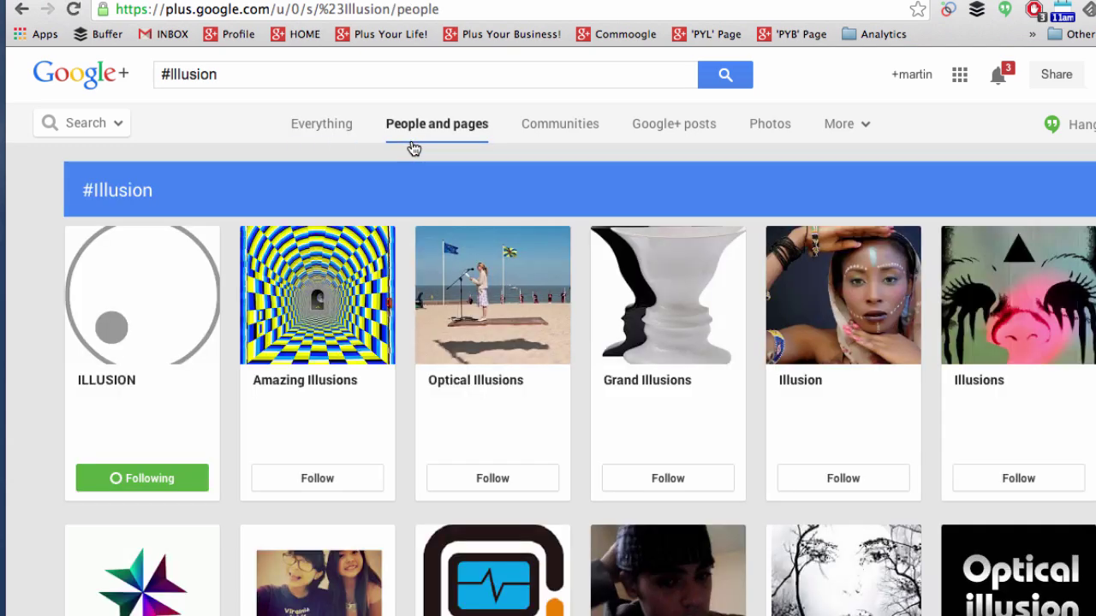
{"action": "left_click", "coordinate": [558, 141]}
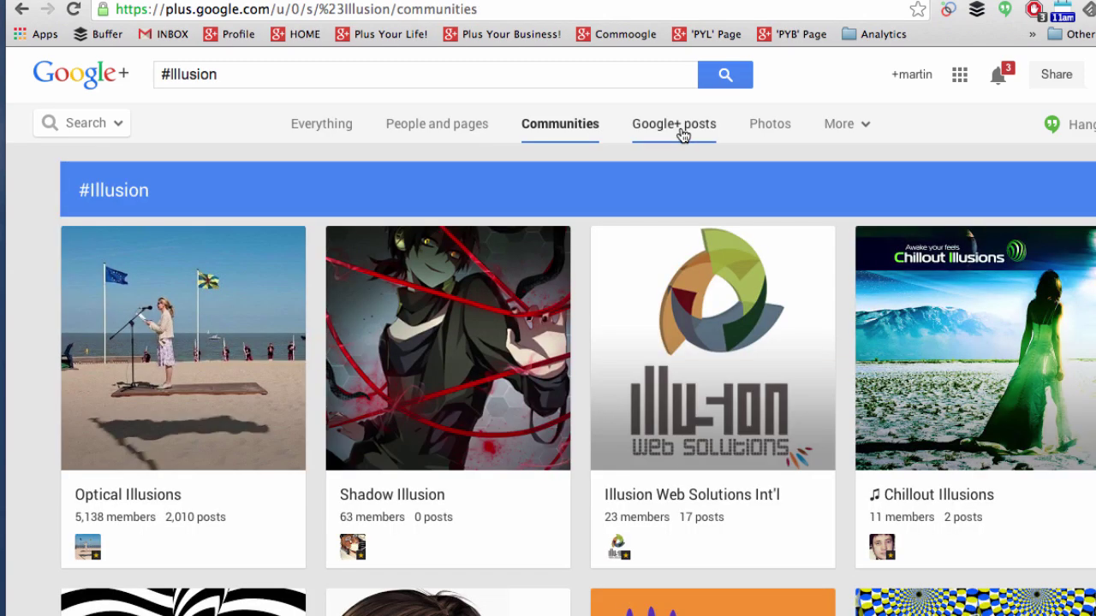
{"action": "left_click", "coordinate": [682, 135]}
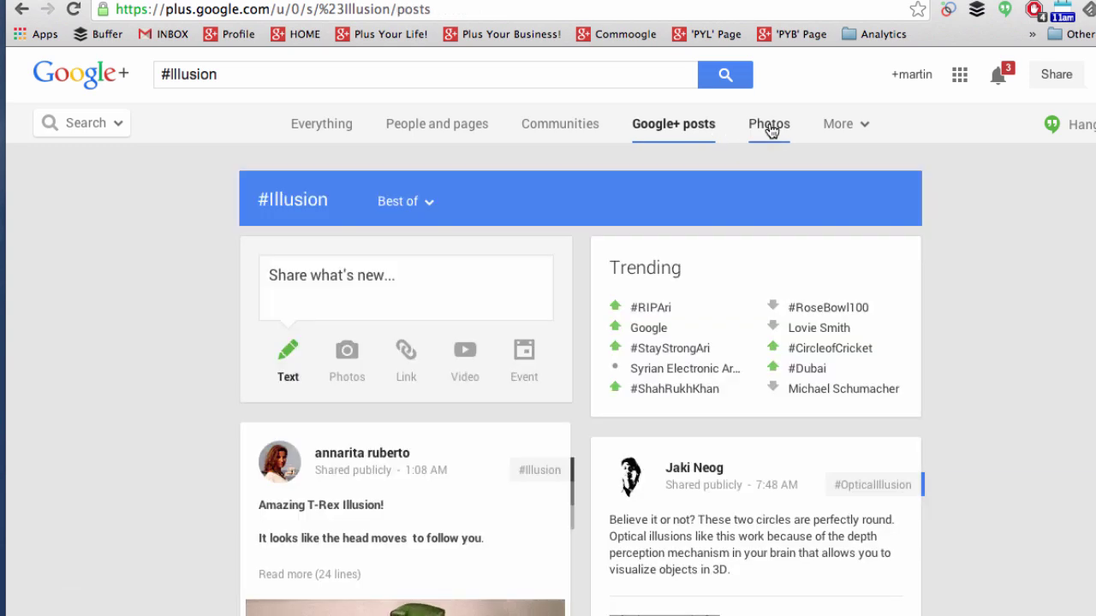
{"action": "left_click", "coordinate": [769, 128]}
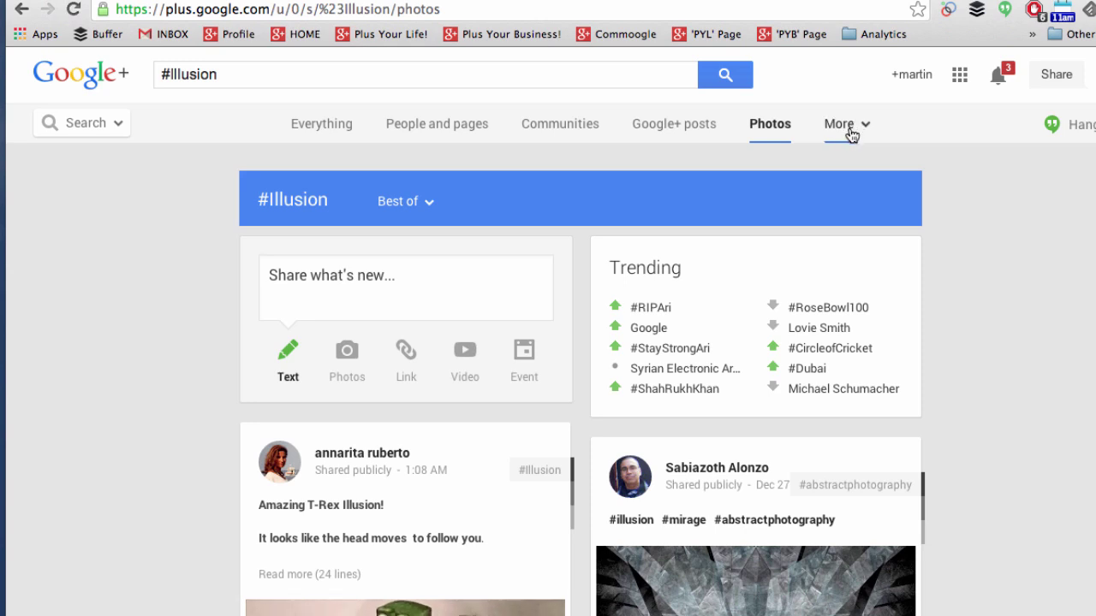
{"action": "left_click", "coordinate": [852, 125]}
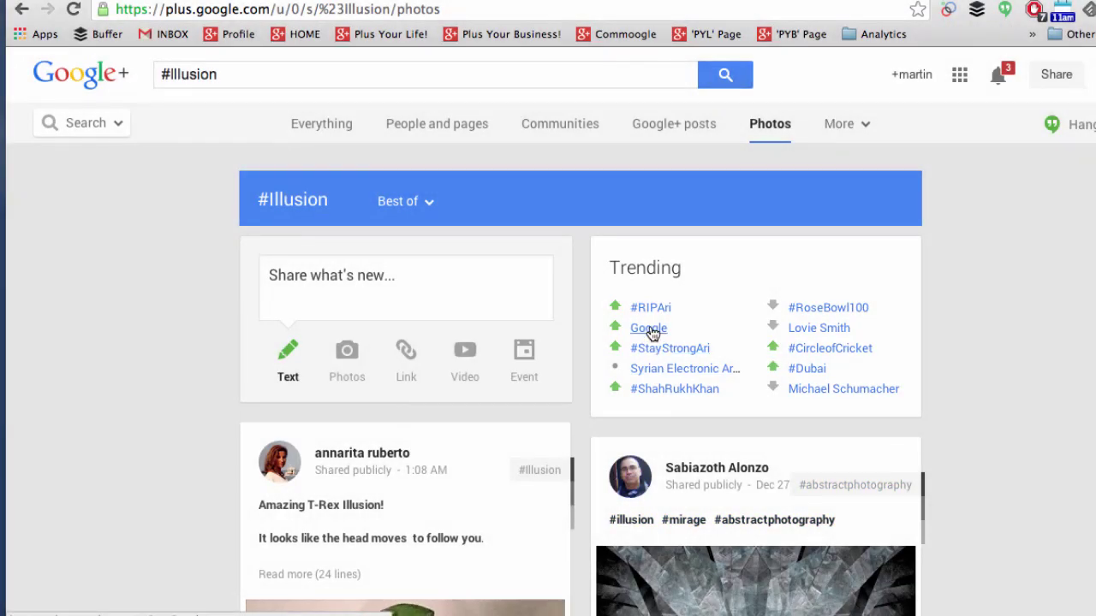
Open the trending topic Google and scroll through its posts.
{"action": "left_click", "coordinate": [649, 329]}
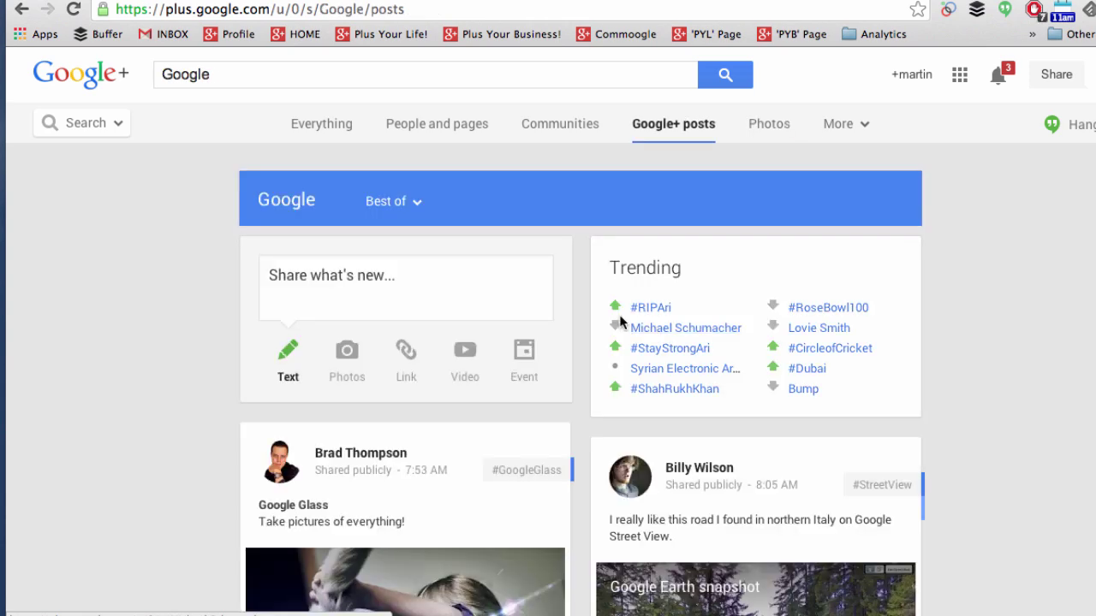
{"action": "left_click", "coordinate": [215, 75]}
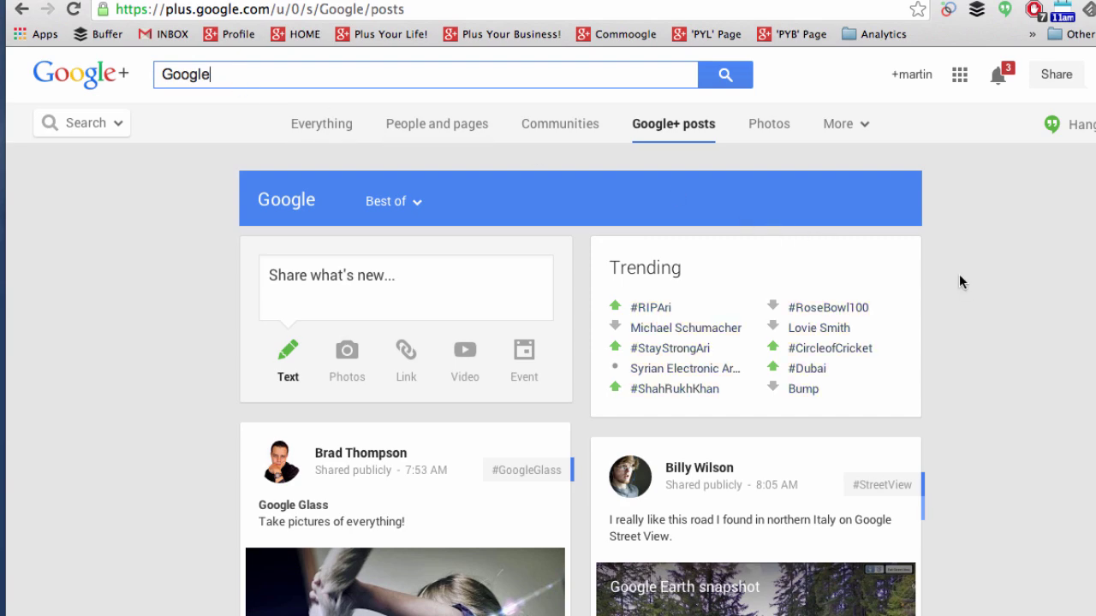
{"action": "scroll", "coordinate": [959, 275], "scroll_direction": "down", "scroll_amount": 6}
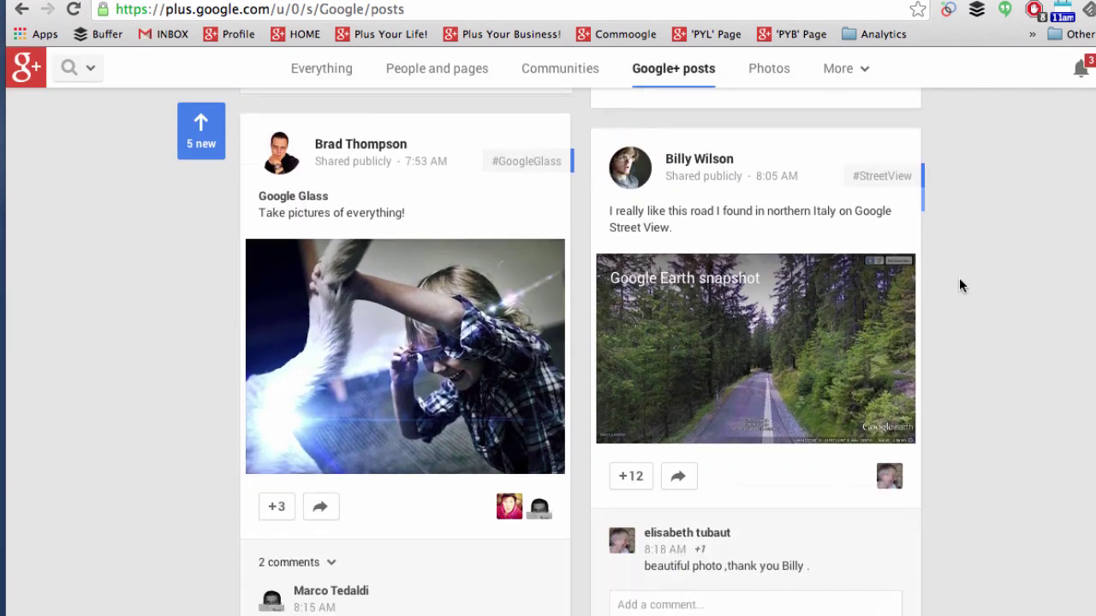
{"action": "scroll", "coordinate": [959, 284], "scroll_direction": "down", "scroll_amount": 4}
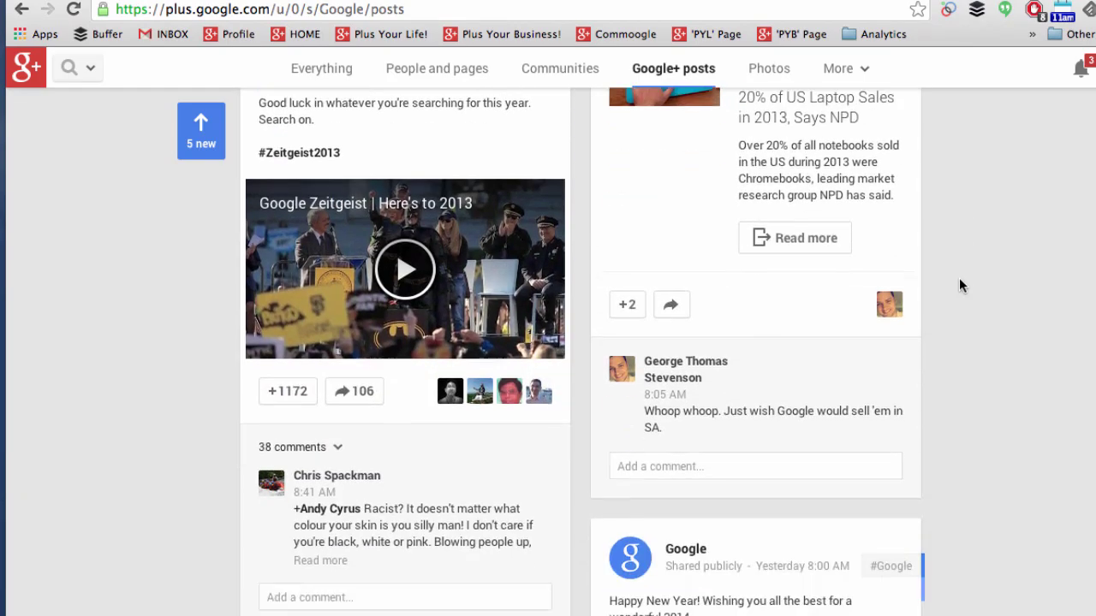
{"action": "scroll", "coordinate": [959, 278], "scroll_direction": "down", "scroll_amount": 2}
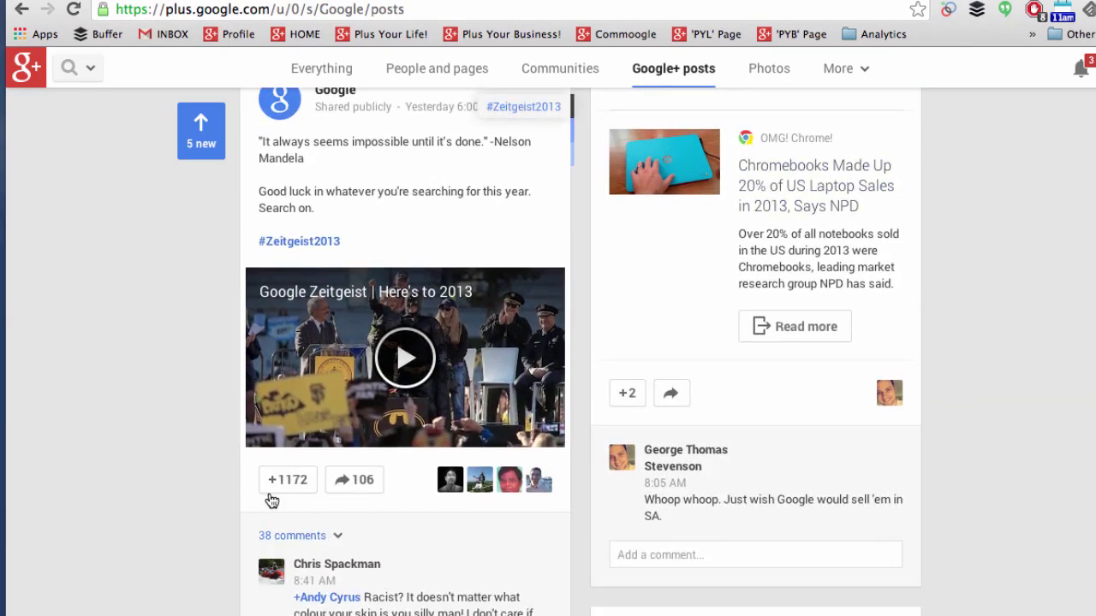
+1 the Google Zeitgeist 2013 video post, bringing it to 1,173, and share it publicly.
{"action": "left_click", "coordinate": [294, 481]}
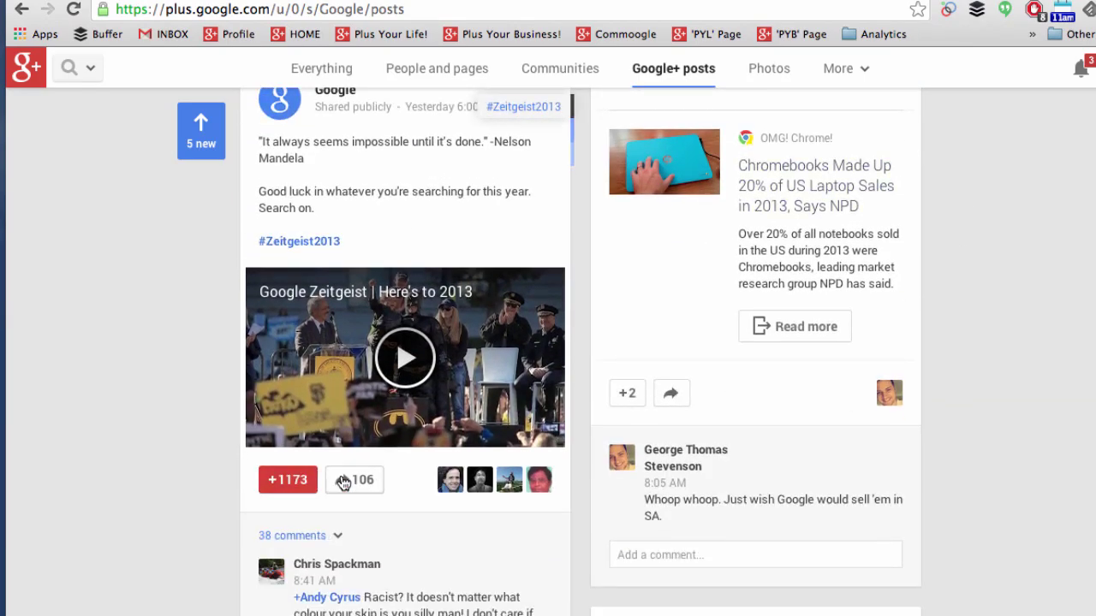
{"action": "scroll", "coordinate": [360, 520], "scroll_direction": "down", "scroll_amount": 2}
{"action": "left_click", "coordinate": [308, 530]}
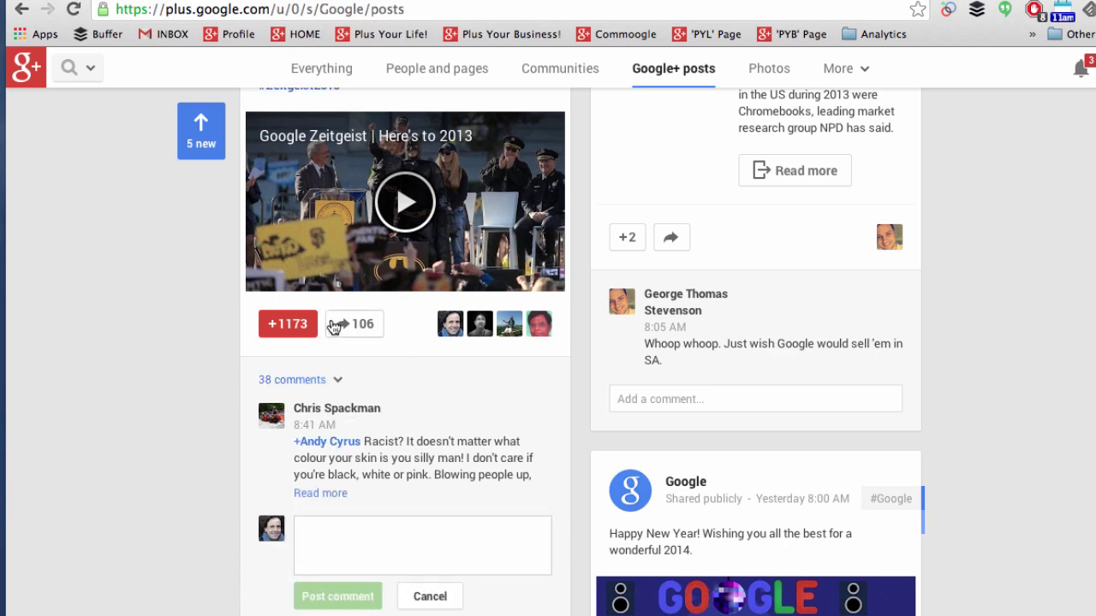
{"action": "left_click", "coordinate": [357, 325]}
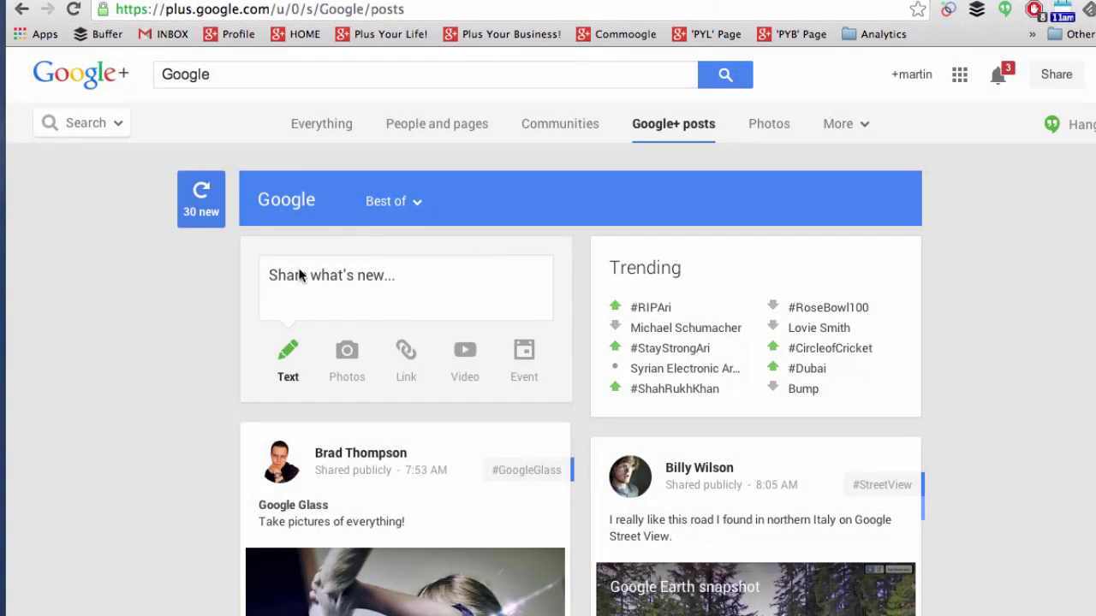
Open What's hot and keep its posts showing in the Home stream at Standard amount.
{"action": "mouse_move", "coordinate": [87, 128]}
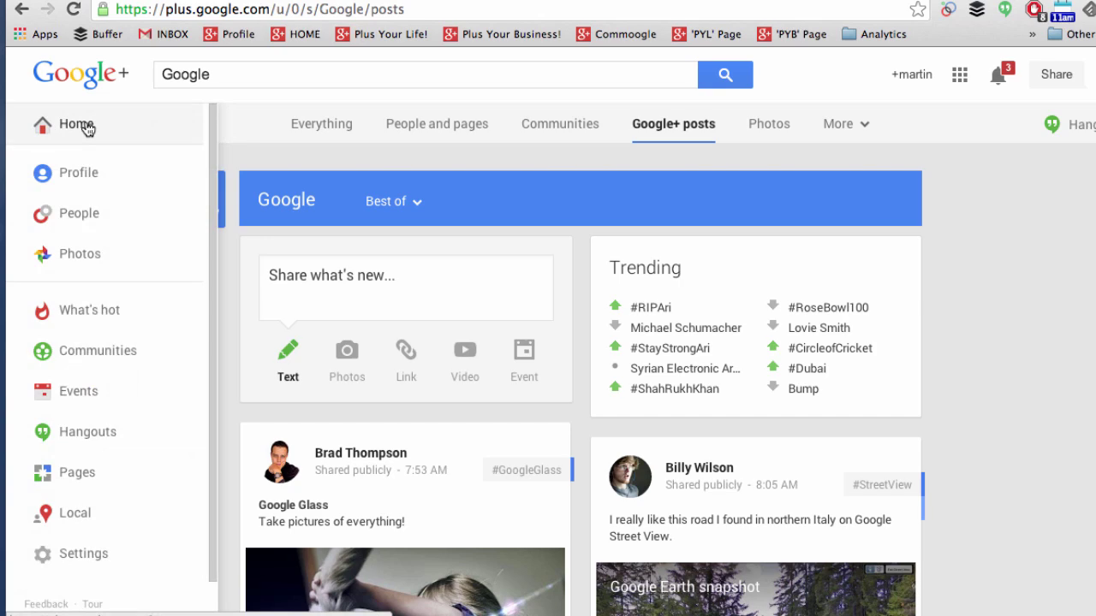
{"action": "left_click", "coordinate": [101, 316]}
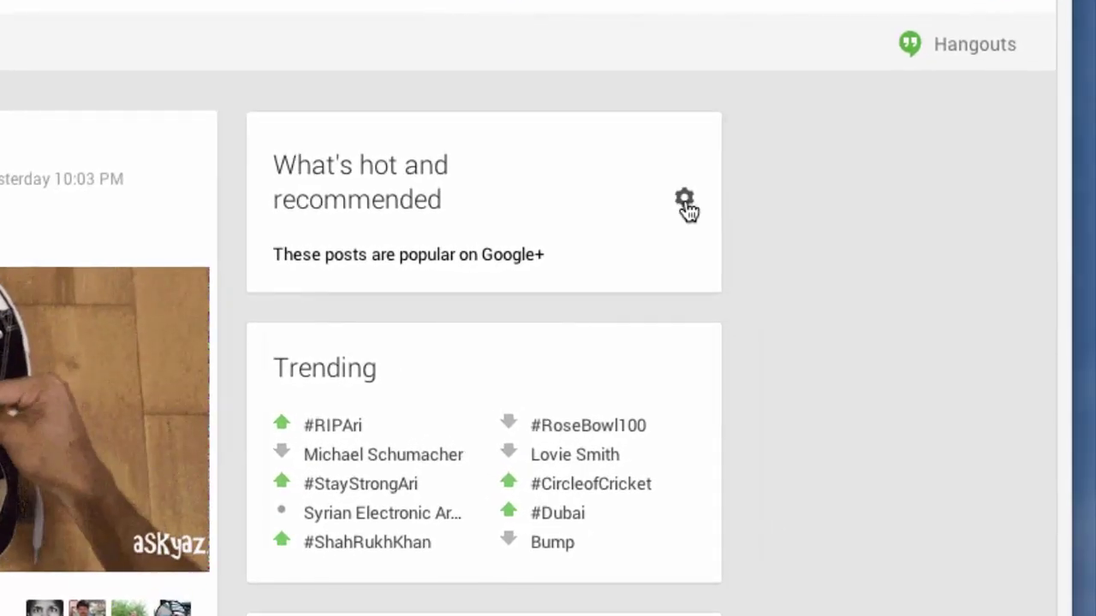
{"action": "left_click", "coordinate": [685, 202]}
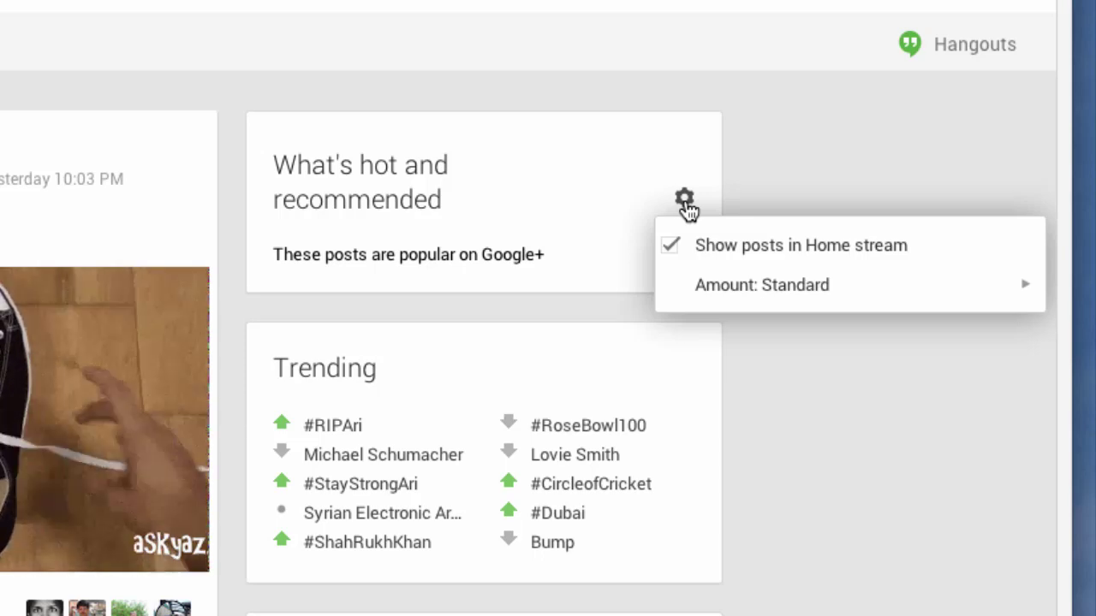
{"action": "left_click", "coordinate": [670, 247]}
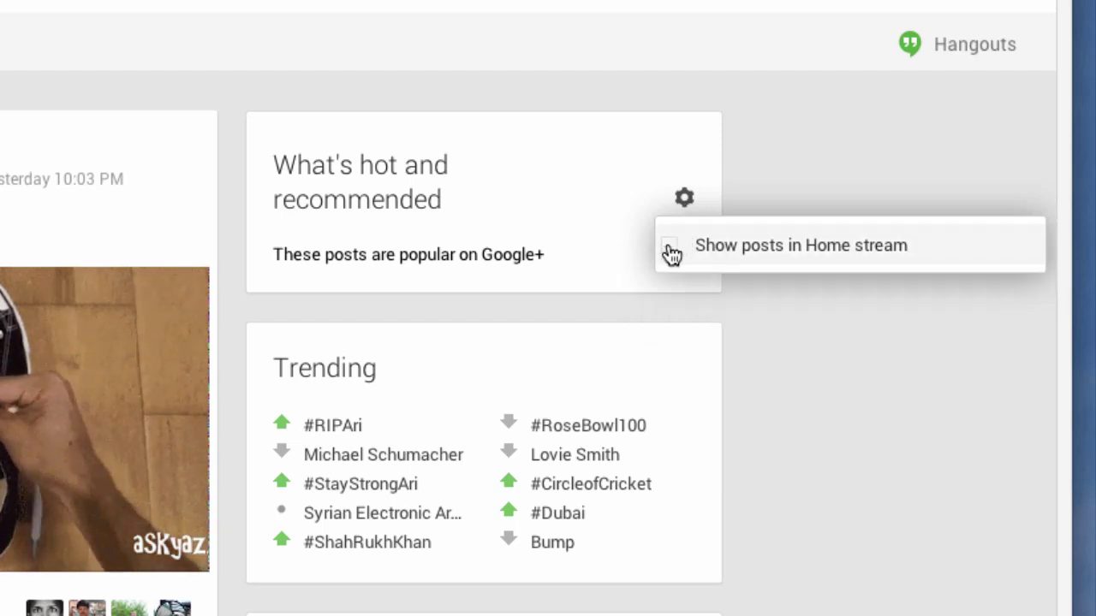
{"action": "left_click", "coordinate": [671, 247]}
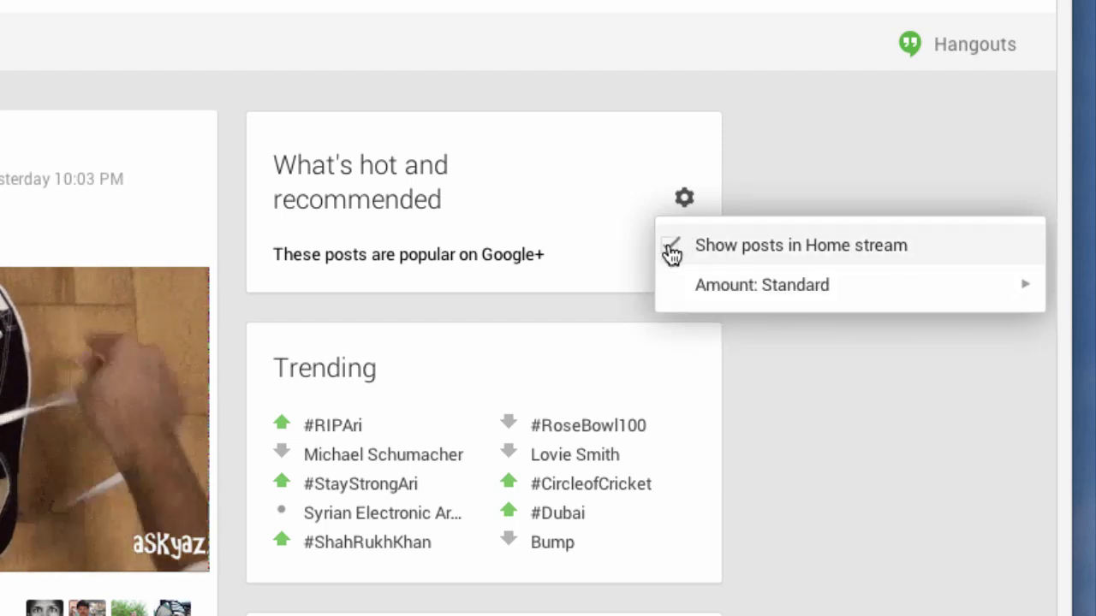
{"action": "mouse_move", "coordinate": [727, 294]}
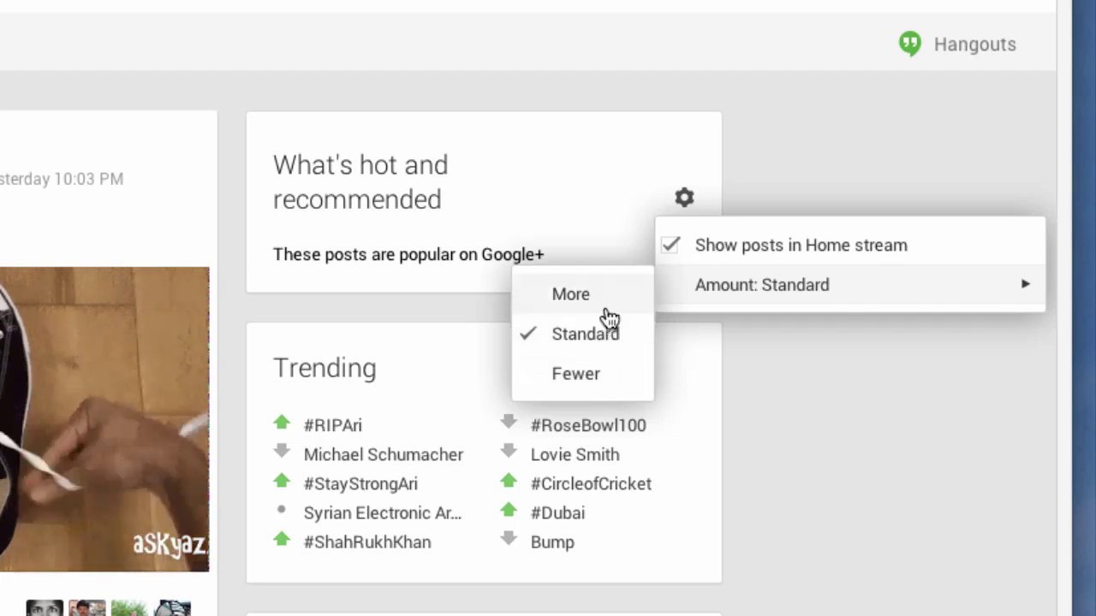
{"action": "left_click", "coordinate": [807, 410]}
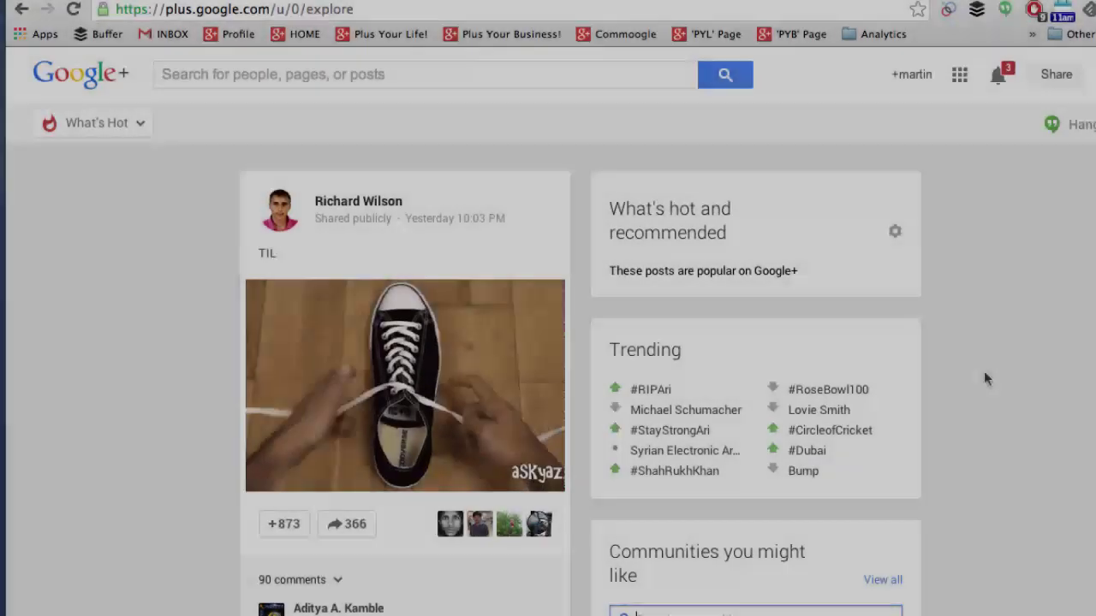
Play the TED talk video in the Explore stream muted, then open it on YouTube.
{"action": "scroll", "coordinate": [984, 379], "scroll_direction": "down", "scroll_amount": 5}
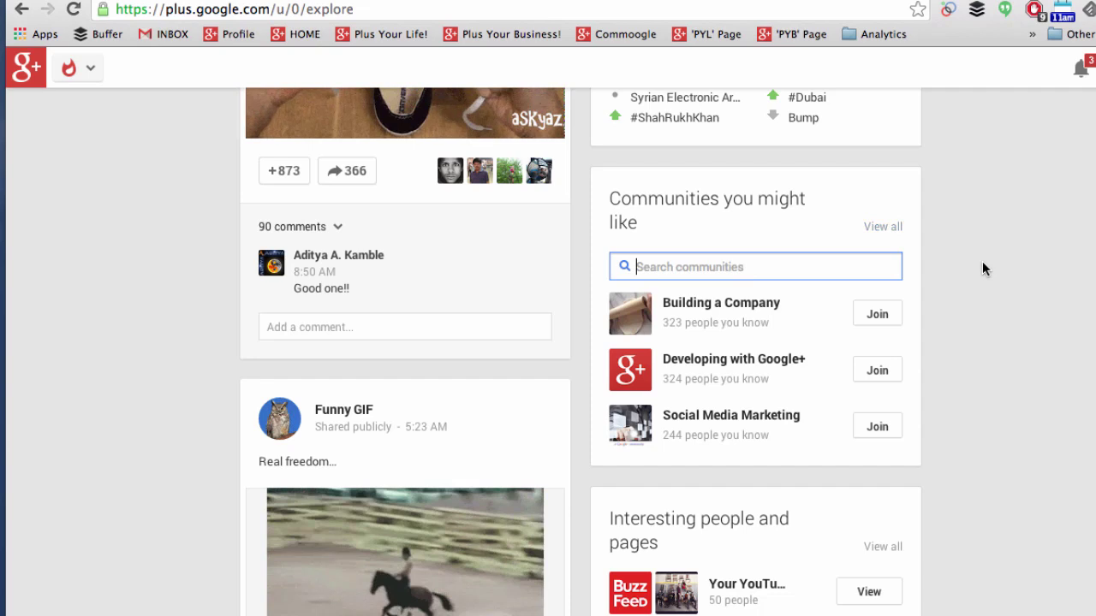
{"action": "scroll", "coordinate": [983, 270], "scroll_direction": "down", "scroll_amount": 3}
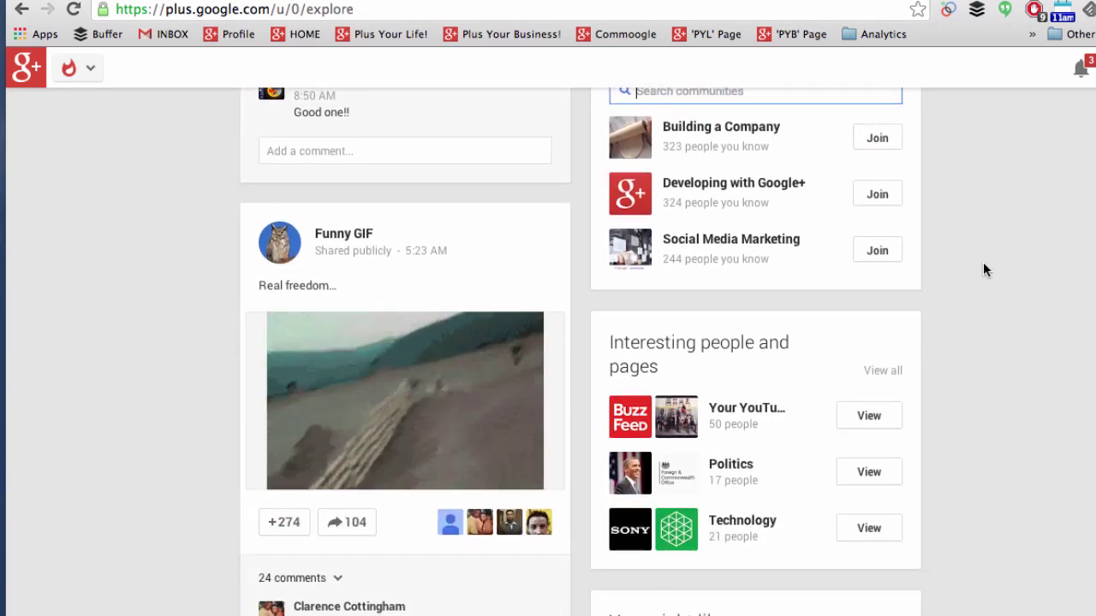
{"action": "scroll", "coordinate": [983, 267], "scroll_direction": "down", "scroll_amount": 1}
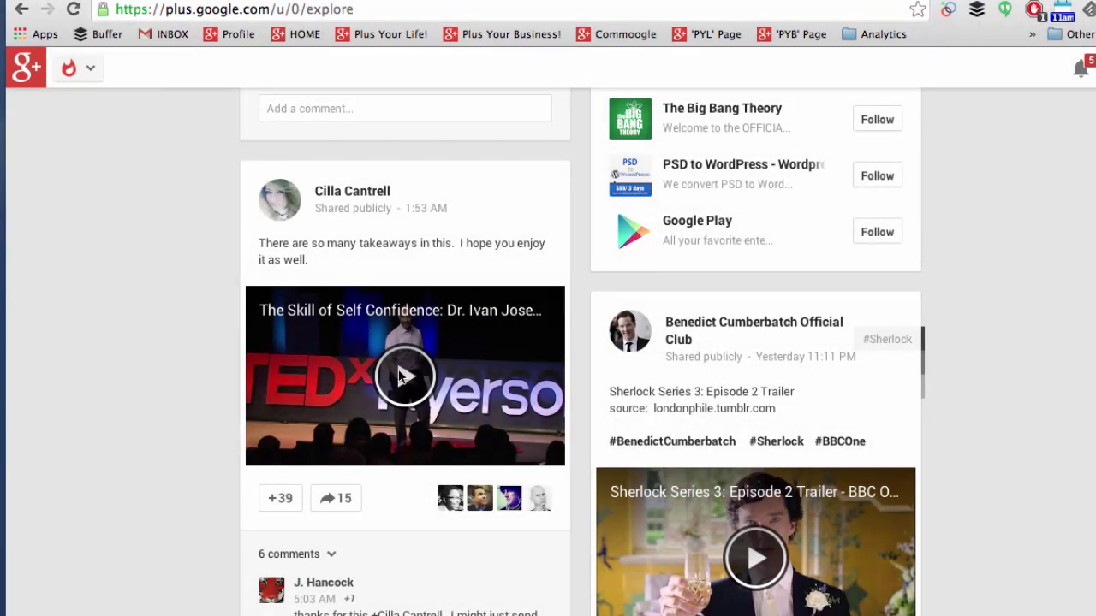
{"action": "left_click", "coordinate": [405, 382]}
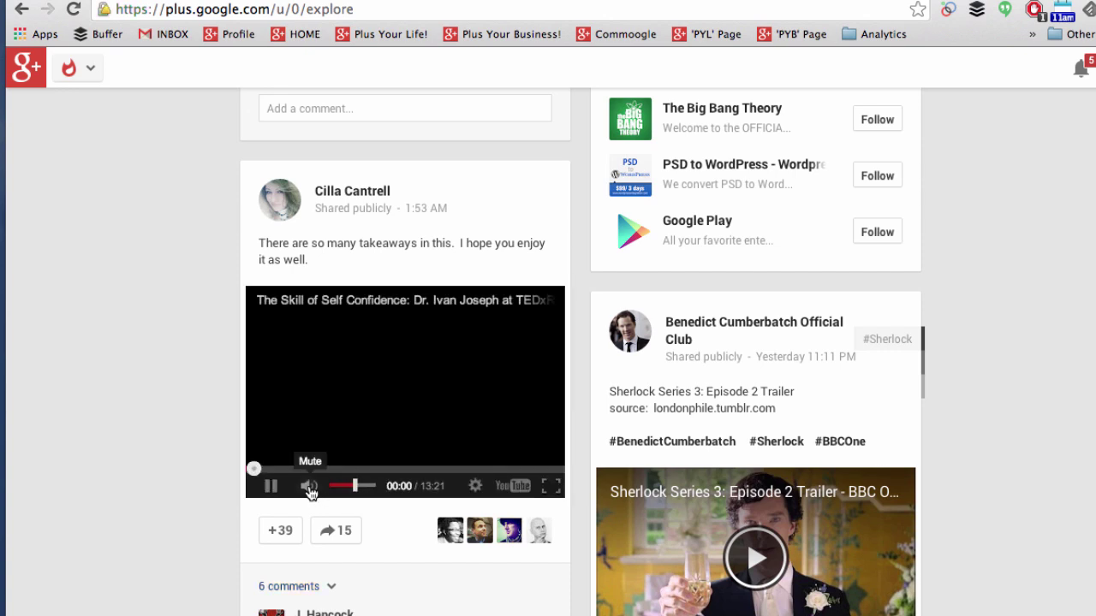
{"action": "left_click", "coordinate": [310, 487]}
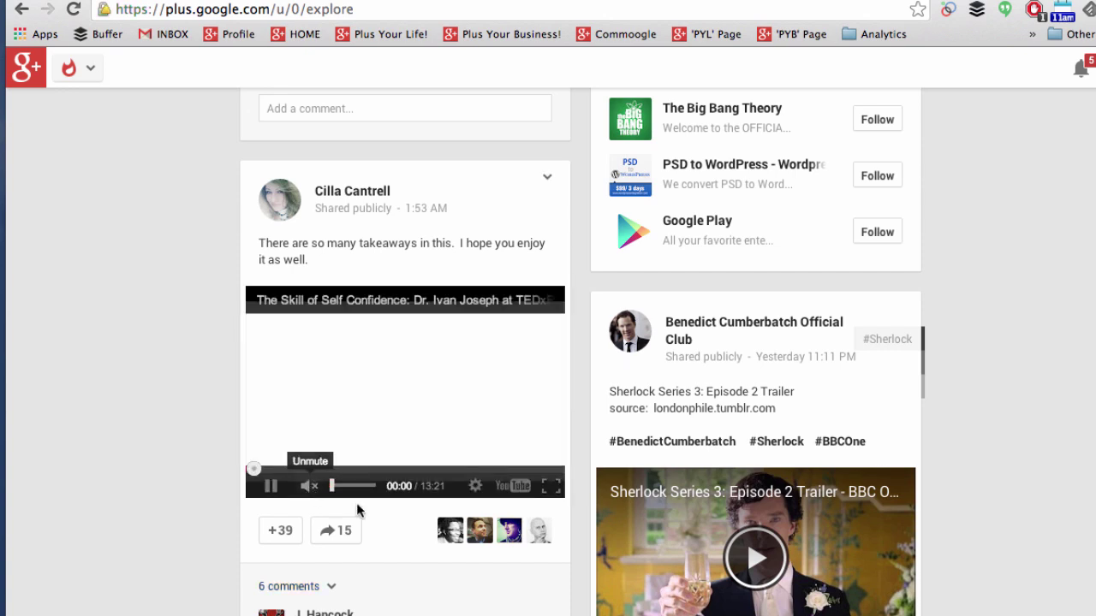
{"action": "left_click", "coordinate": [523, 487]}
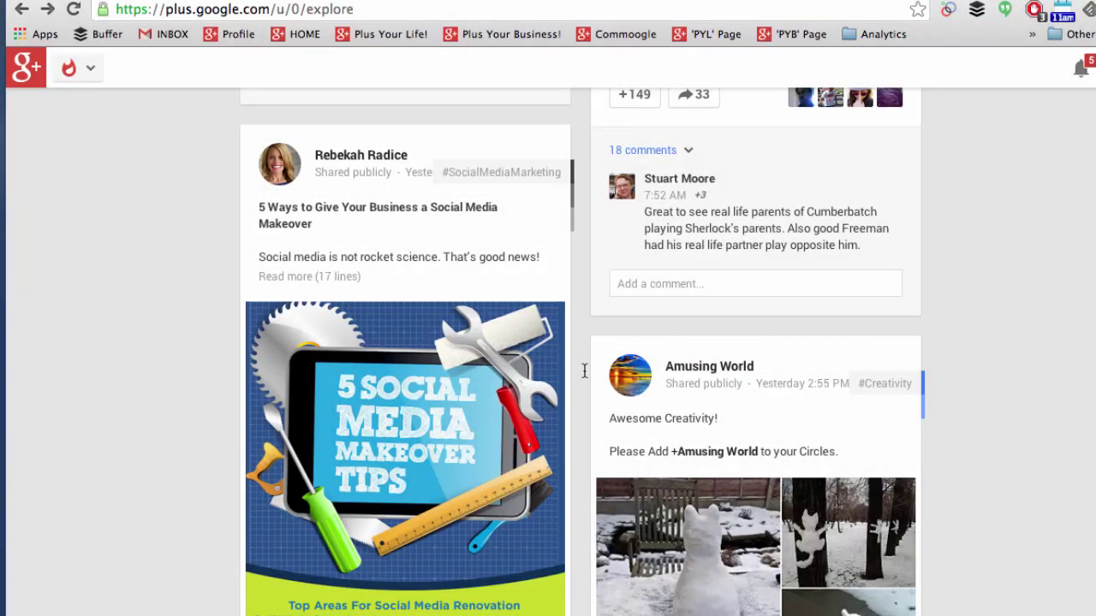
{"action": "mouse_move", "coordinate": [508, 182]}
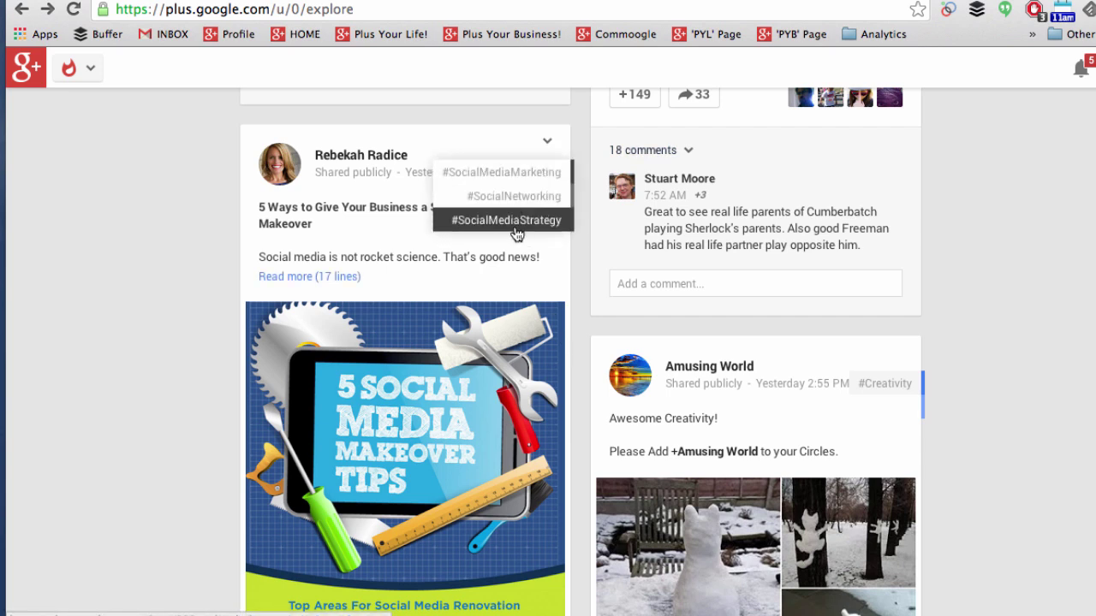
Flip through the #SocialMediaMarketing related posts and open its full results page.
{"action": "left_click", "coordinate": [504, 176]}
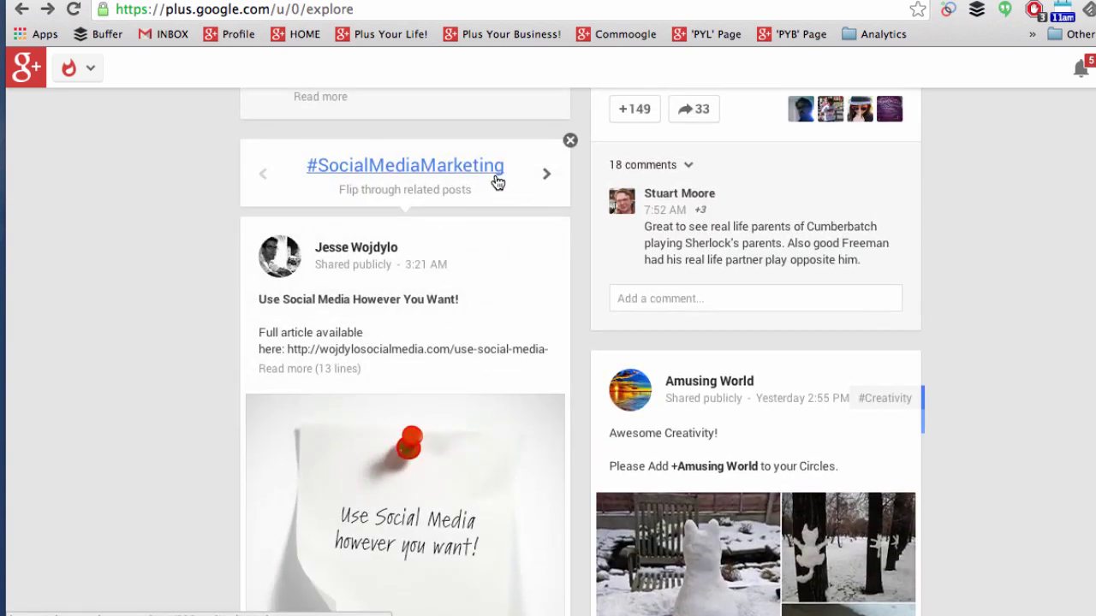
{"action": "left_click", "coordinate": [546, 174]}
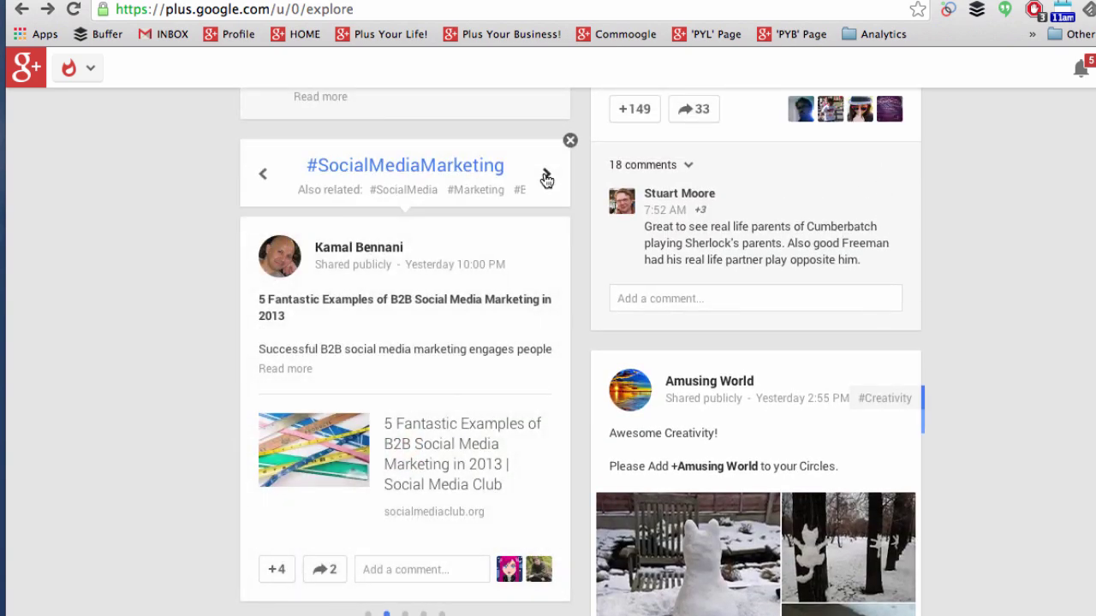
{"action": "left_click", "coordinate": [546, 175]}
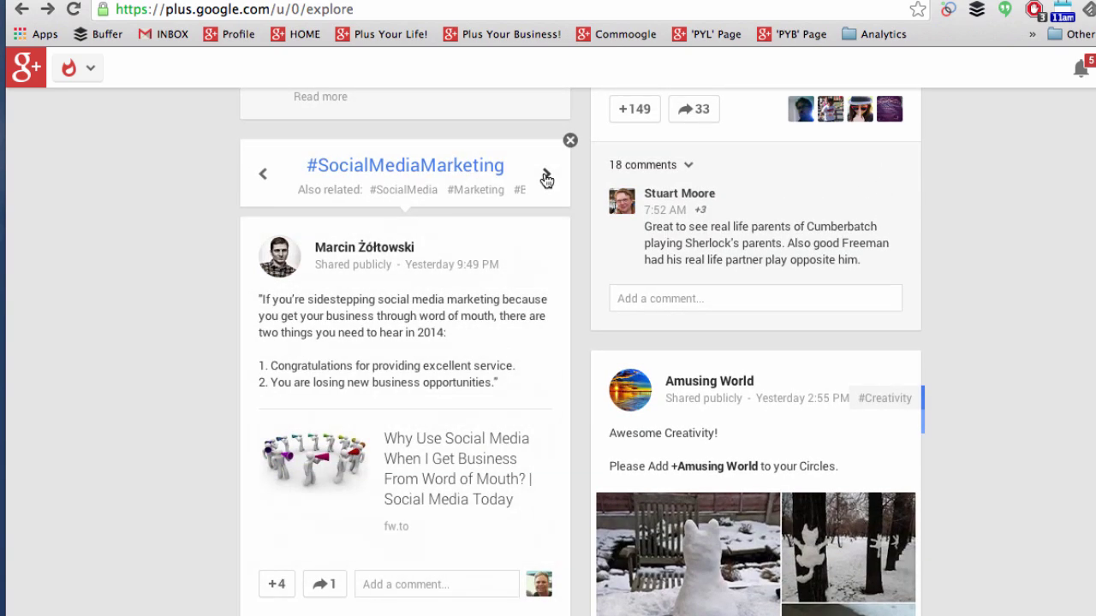
{"action": "left_click", "coordinate": [416, 172]}
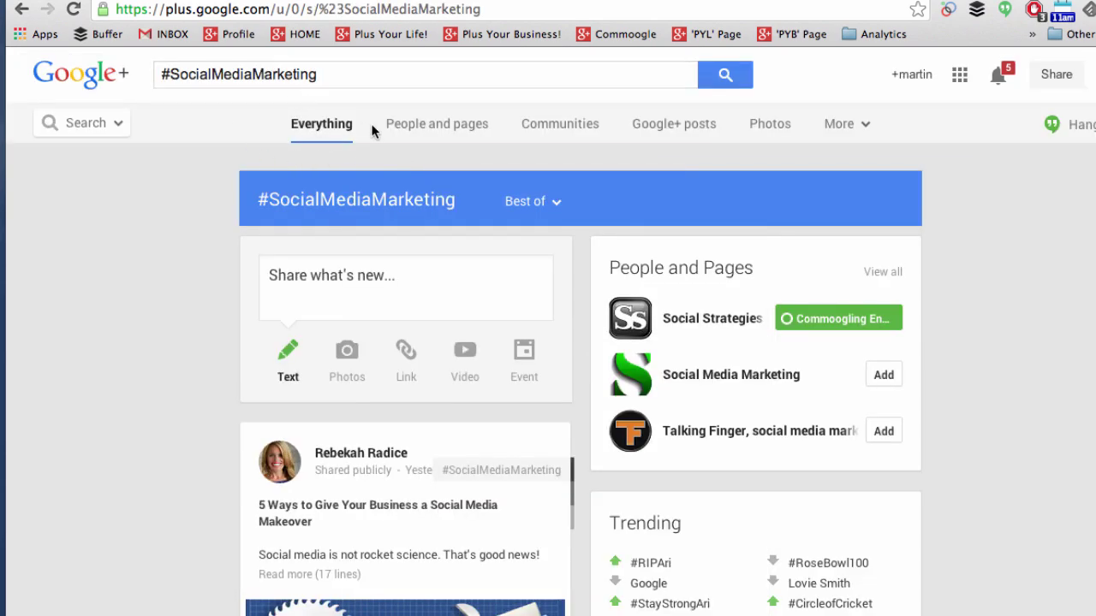
Search Social Media circles through the More filter and add people from the shared circle.
{"action": "left_click", "coordinate": [841, 125]}
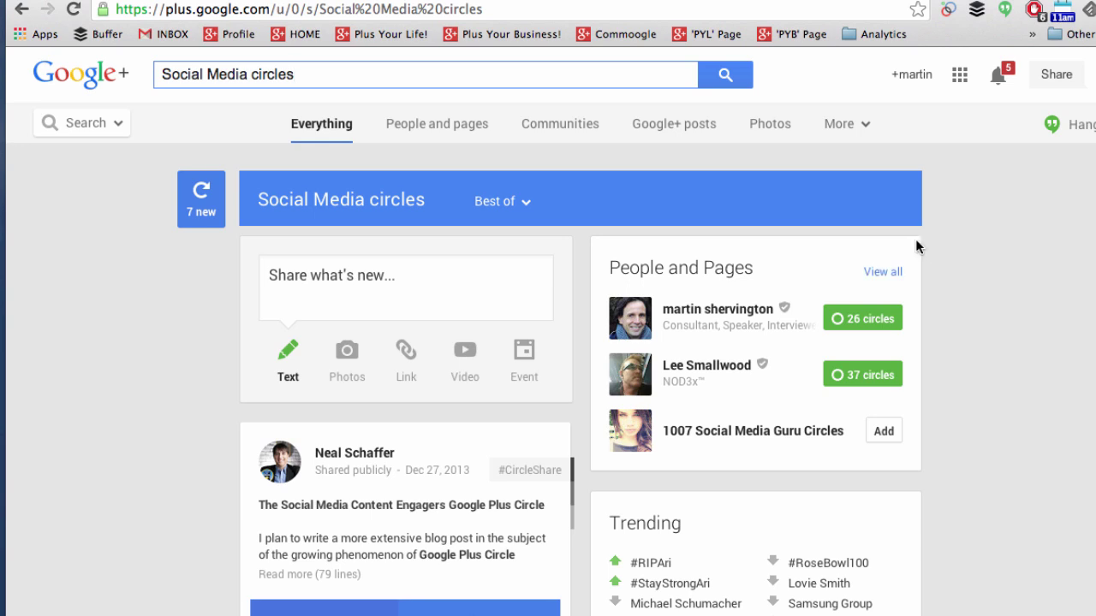
{"action": "scroll", "coordinate": [916, 242], "scroll_direction": "down", "scroll_amount": 2}
{"action": "scroll", "coordinate": [916, 242], "scroll_direction": "down", "scroll_amount": 5}
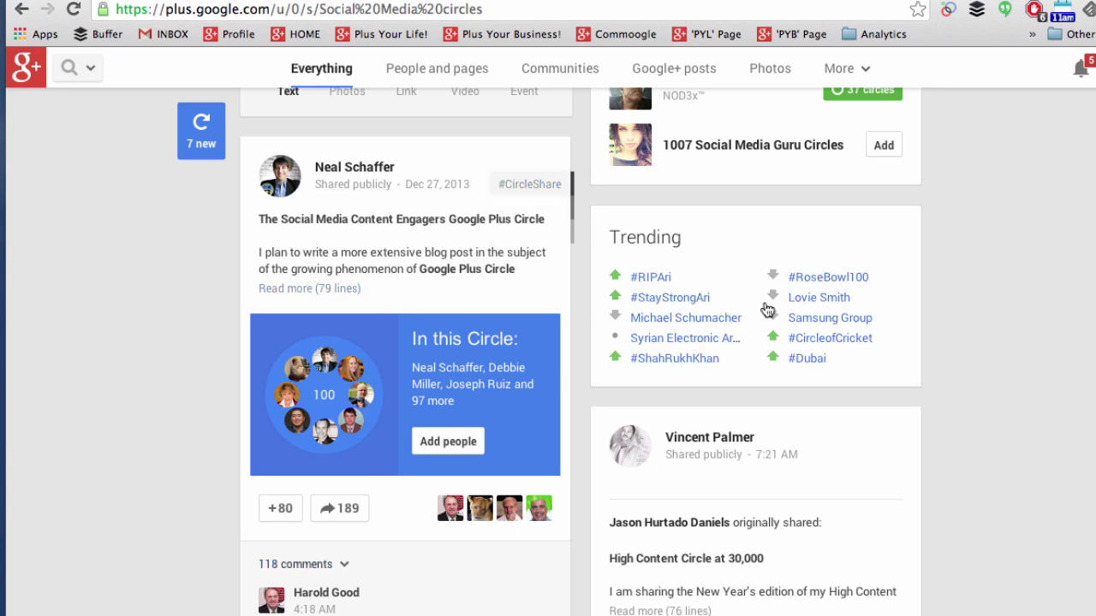
{"action": "scroll", "coordinate": [922, 323], "scroll_direction": "up", "scroll_amount": 7}
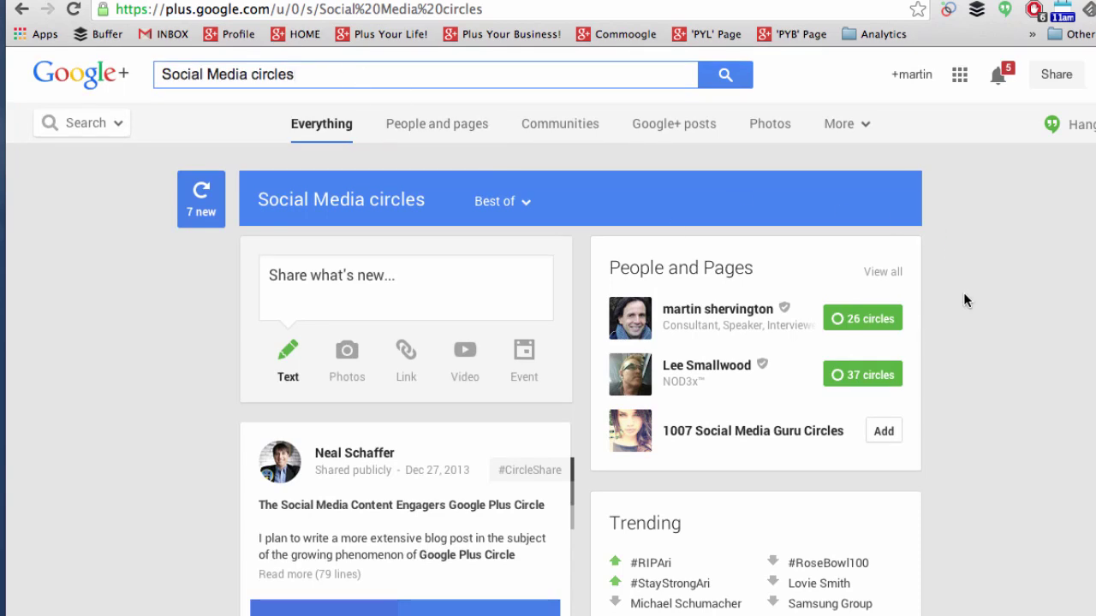
{"action": "scroll", "coordinate": [963, 291], "scroll_direction": "down", "scroll_amount": 5}
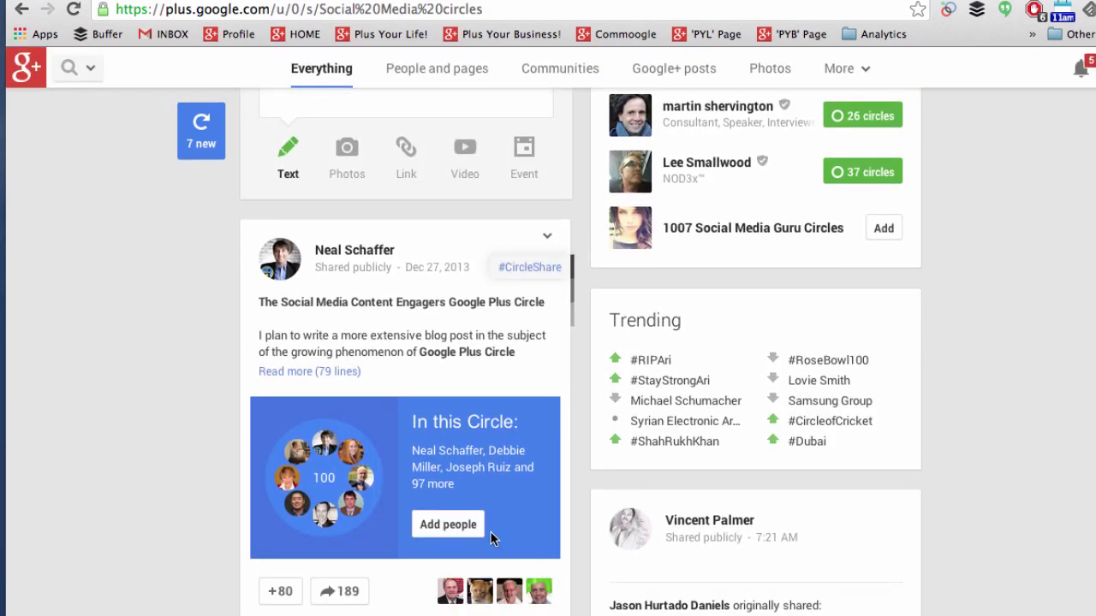
{"action": "left_click", "coordinate": [447, 526]}
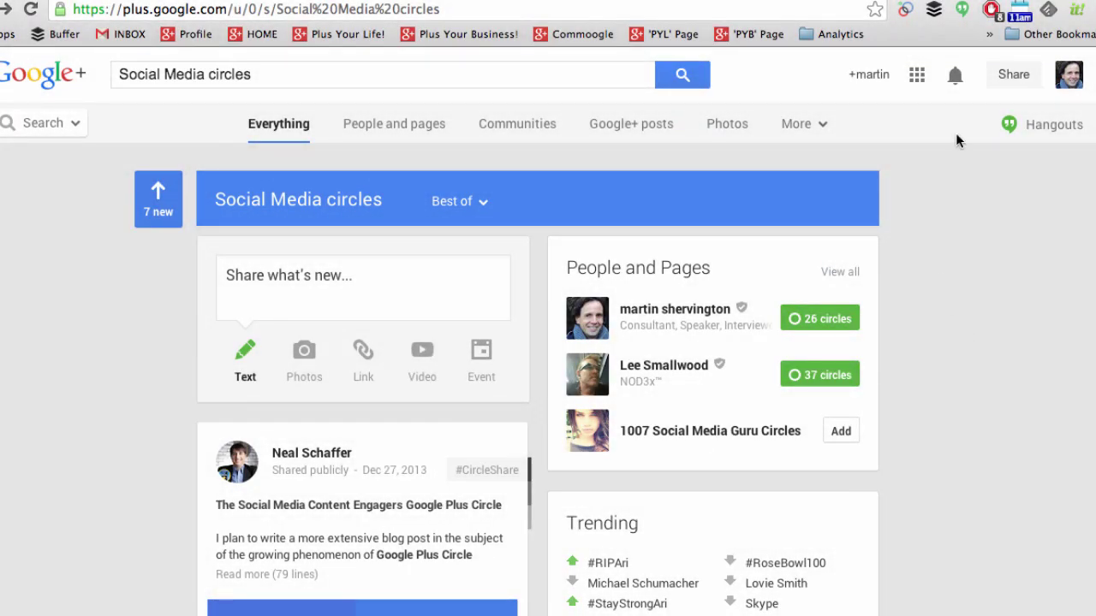
{"action": "left_click", "coordinate": [956, 76]}
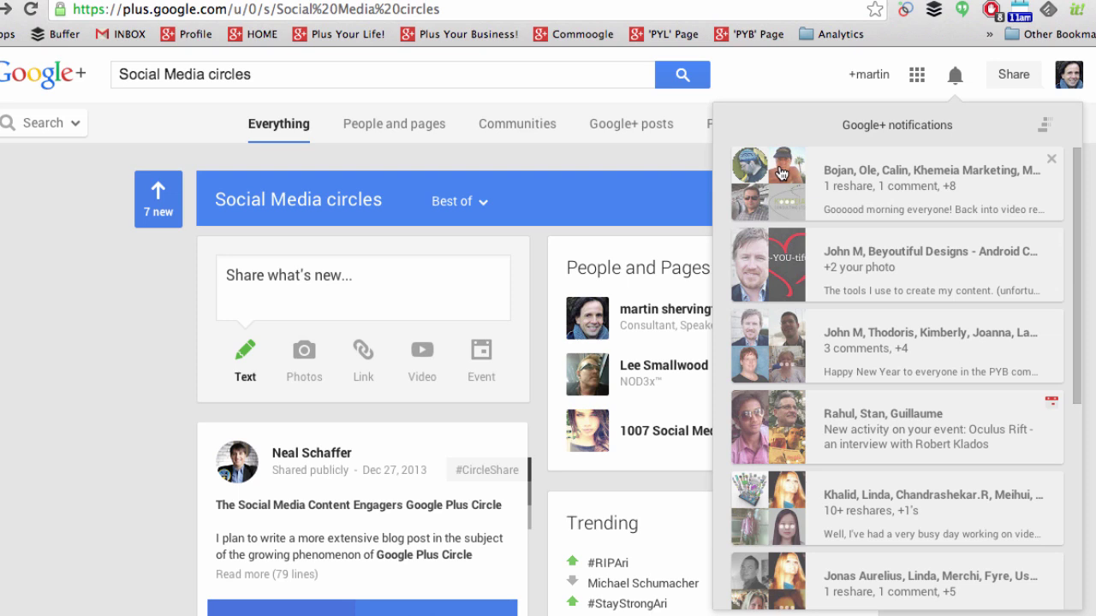
Post a 'morning!' reply mentioning the earlier commenter on the dolphin-surfing photo.
{"action": "left_click", "coordinate": [910, 192]}
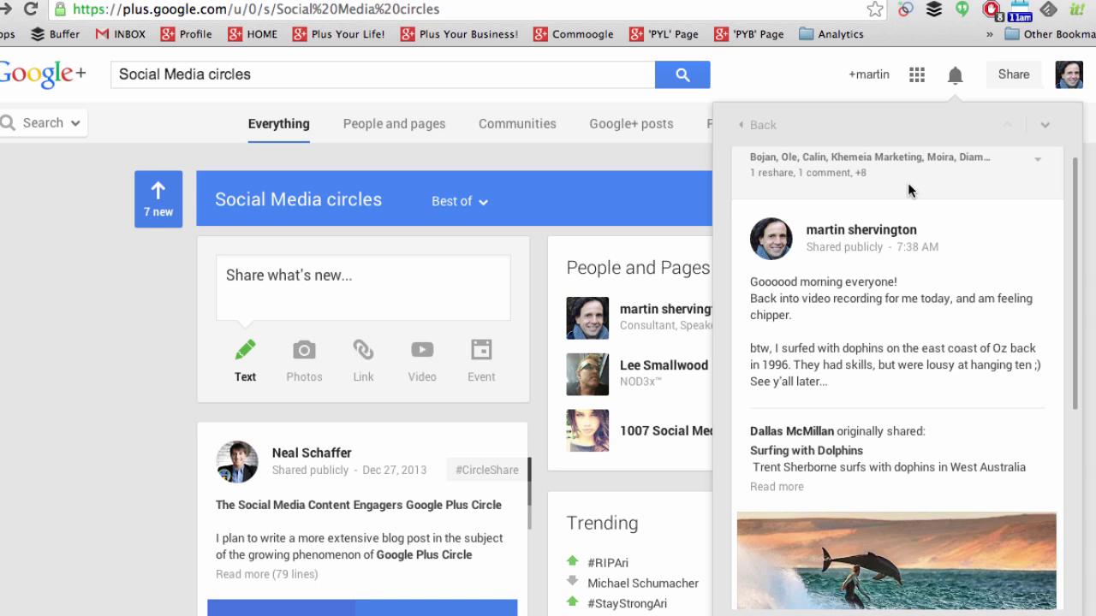
{"action": "scroll", "coordinate": [979, 276], "scroll_direction": "down", "scroll_amount": 4}
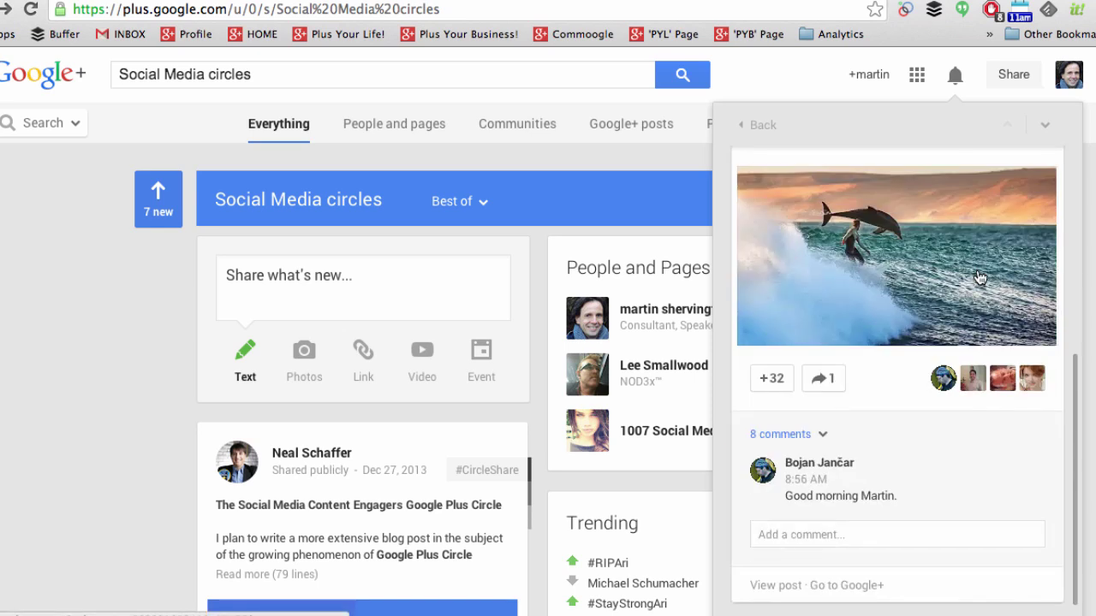
{"action": "left_click", "coordinate": [783, 539]}
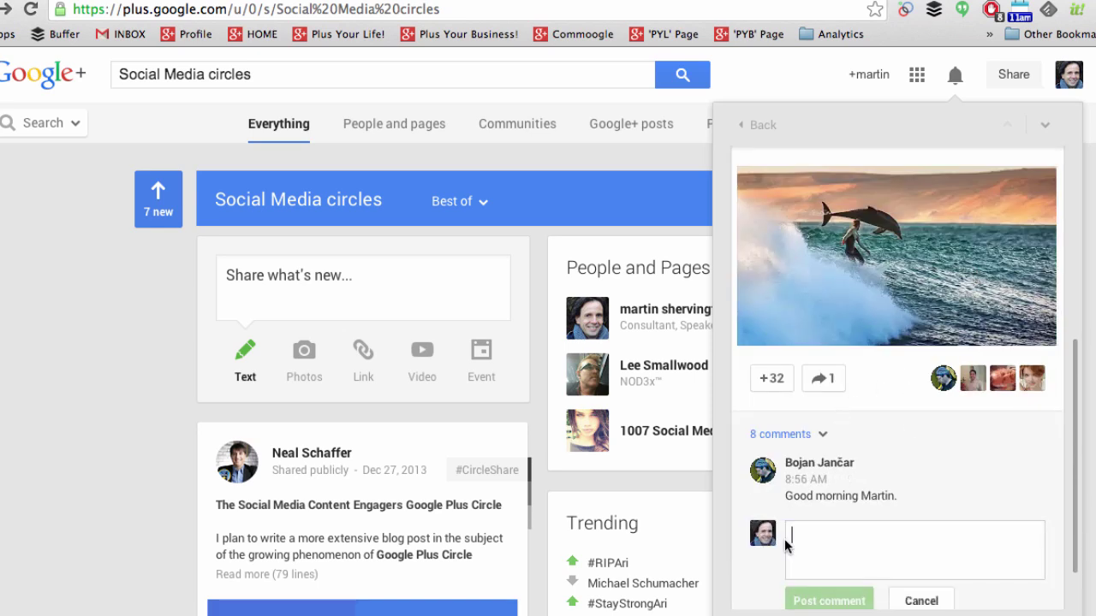
{"action": "type", "text": "+b"}
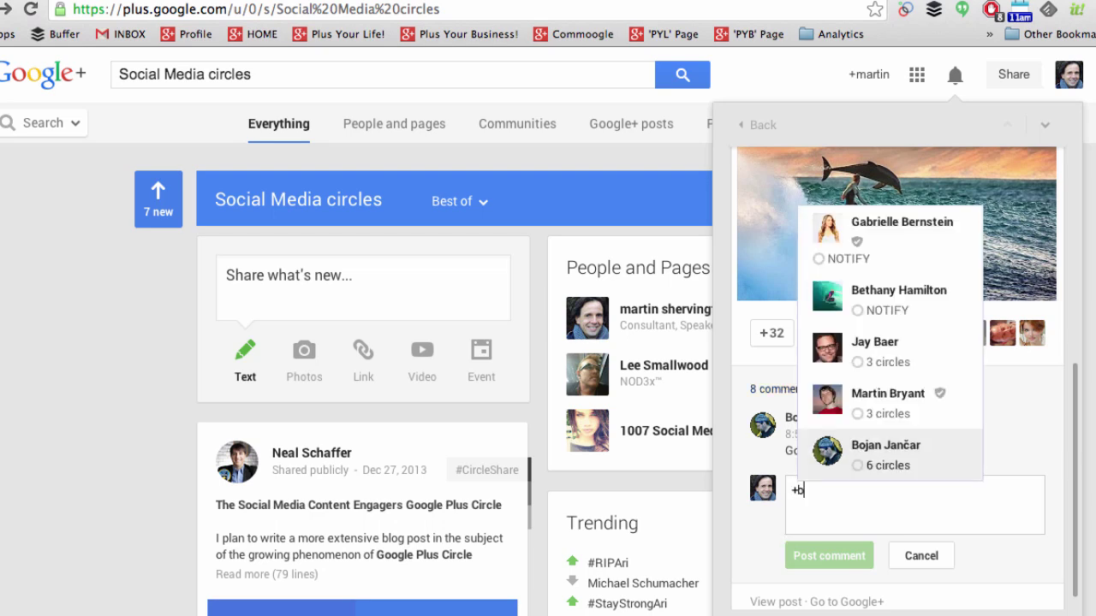
{"action": "key", "text": "Return"}
{"action": "type", "text": "mro"}
{"action": "key", "text": "BackSpace"}
{"action": "key", "text": "BackSpace"}
{"action": "type", "text": "ot"}
{"action": "type", "text": "rning!"}
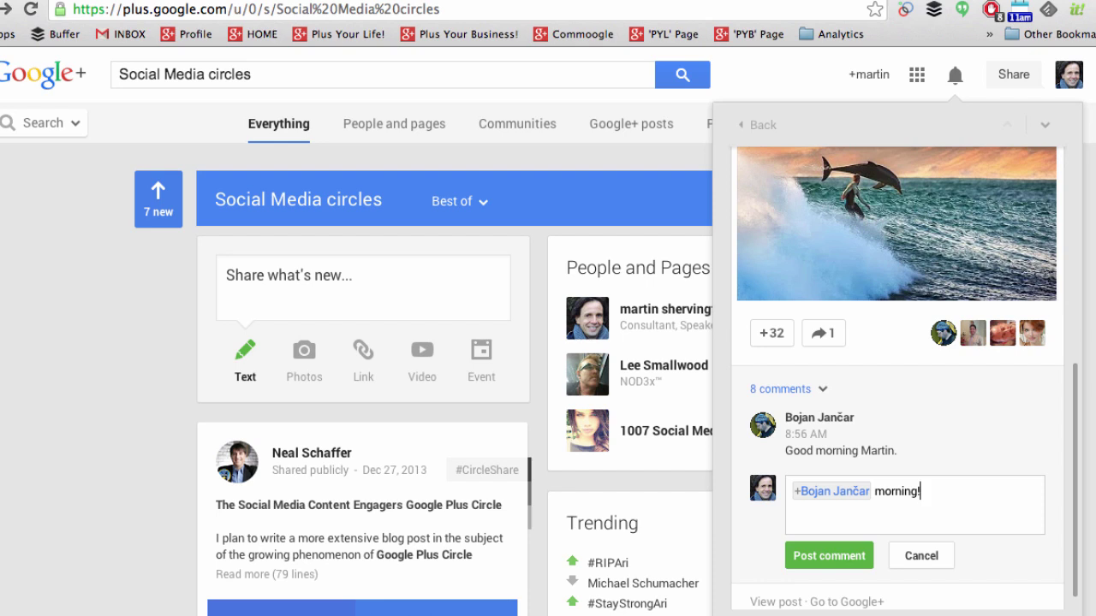
{"action": "left_click", "coordinate": [829, 556]}
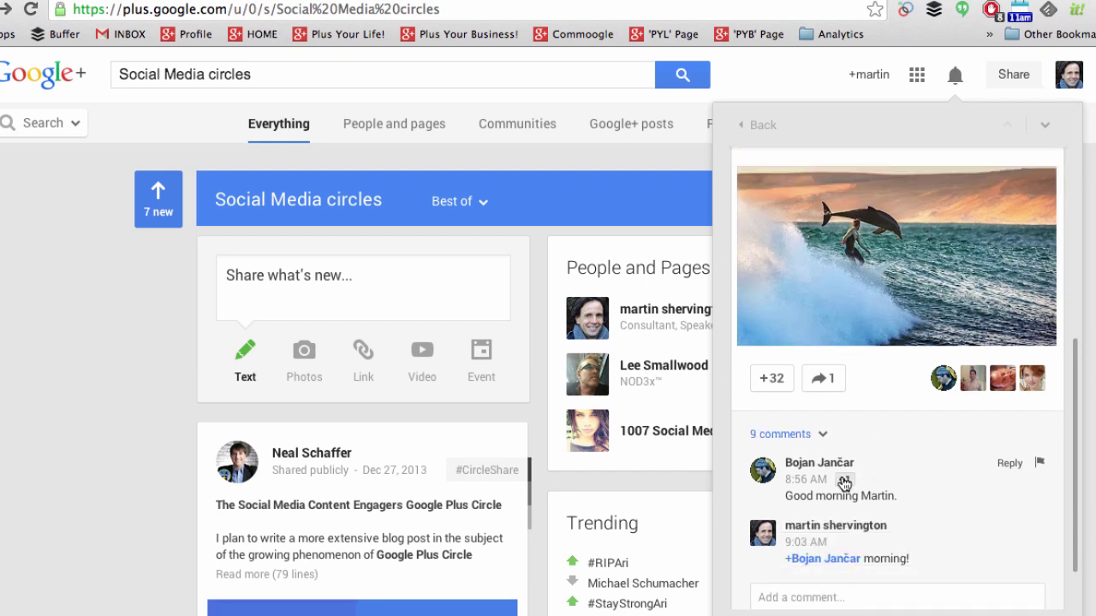
Expand the post's full list of 9 comments and scroll to the latest.
{"action": "scroll", "coordinate": [932, 489], "scroll_direction": "down", "scroll_amount": 2}
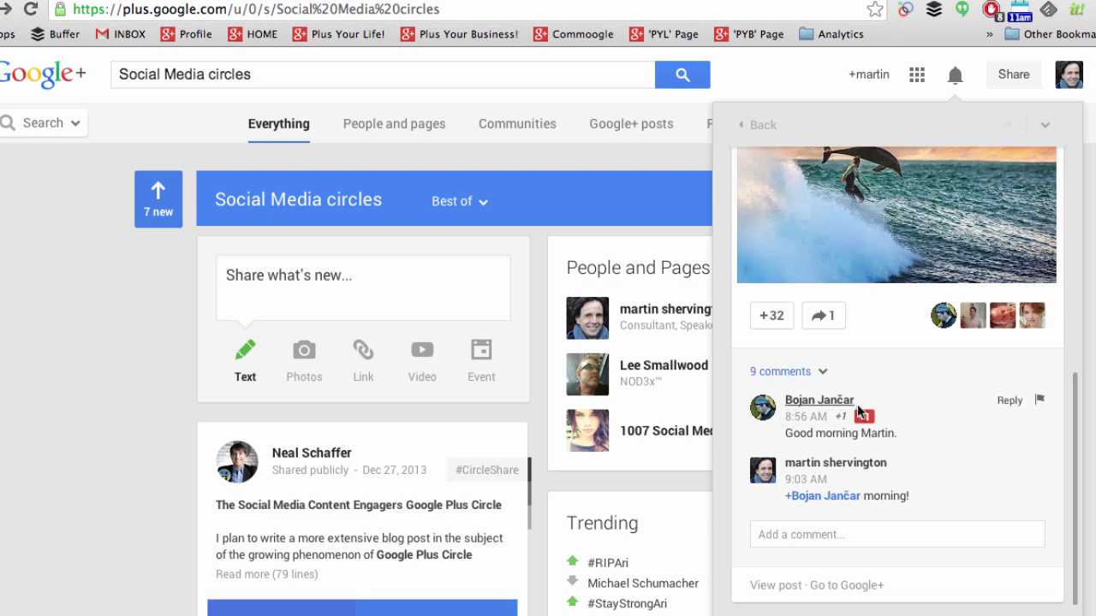
{"action": "left_click", "coordinate": [820, 373]}
{"action": "scroll", "coordinate": [863, 374], "scroll_direction": "down", "scroll_amount": 8}
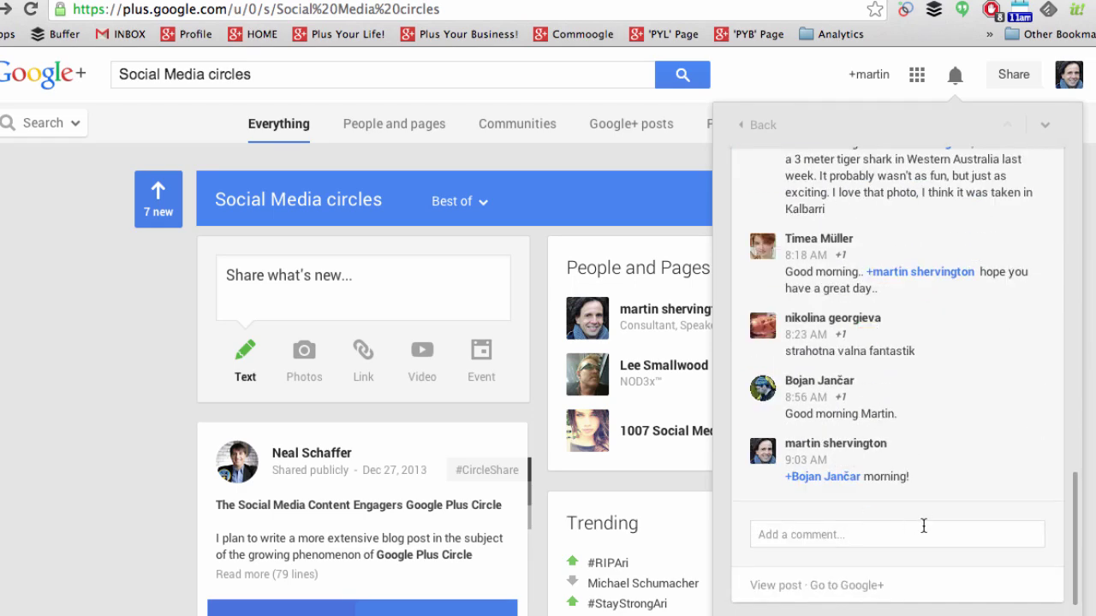
Edit your own reply on the dolphin post to end with ':D' and save it.
{"action": "mouse_move", "coordinate": [1010, 473]}
{"action": "left_click", "coordinate": [1036, 447]}
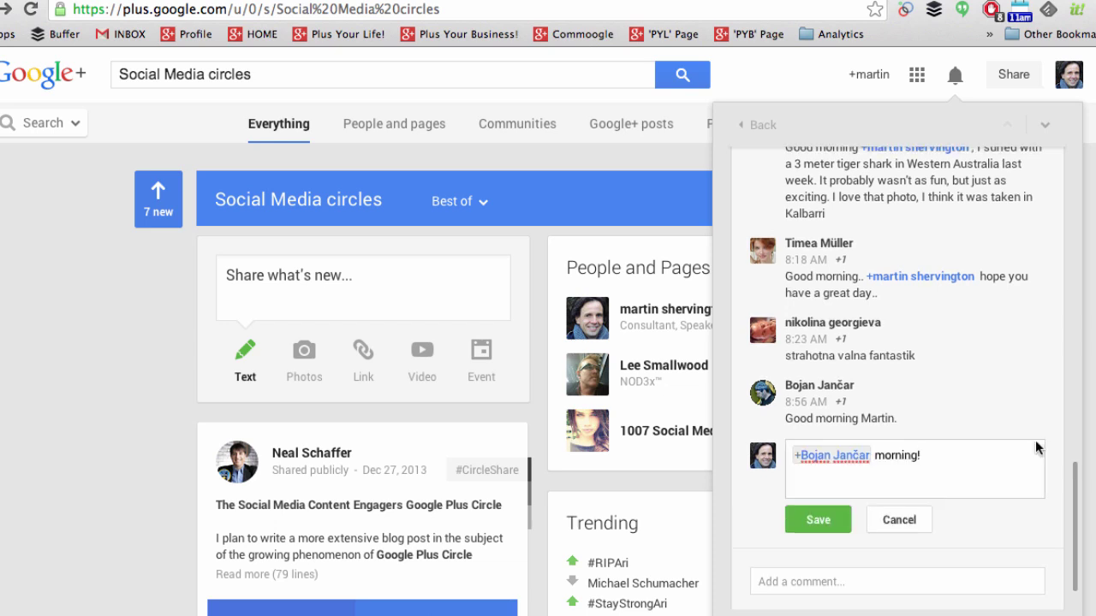
{"action": "type", "text": ":D"}
{"action": "left_click", "coordinate": [819, 521]}
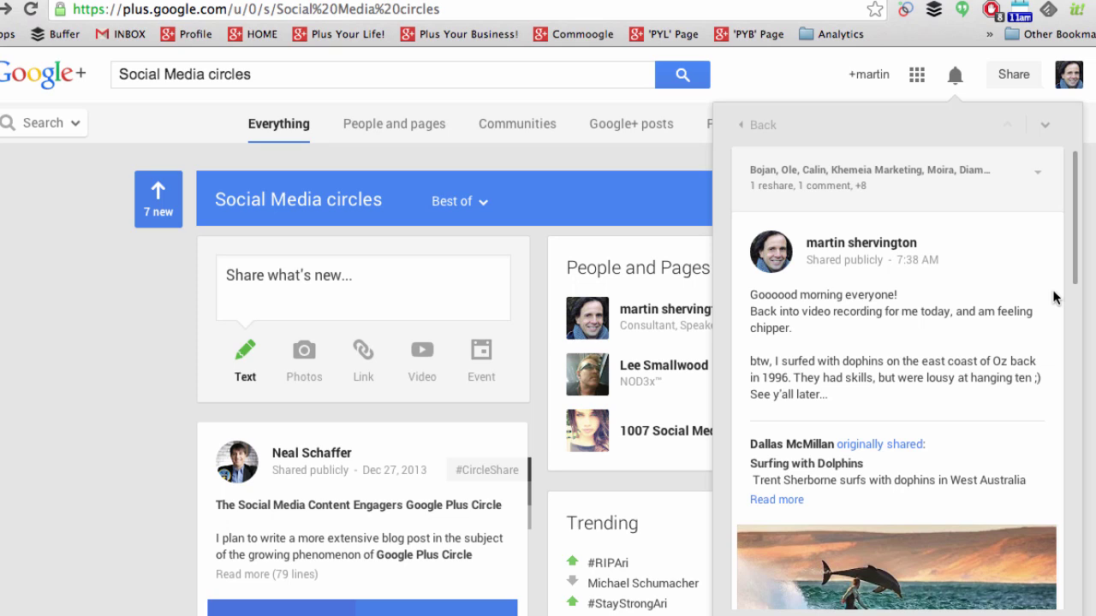
Mute the dolphin-surfing post, then unmute it again.
{"action": "left_click", "coordinate": [1038, 178]}
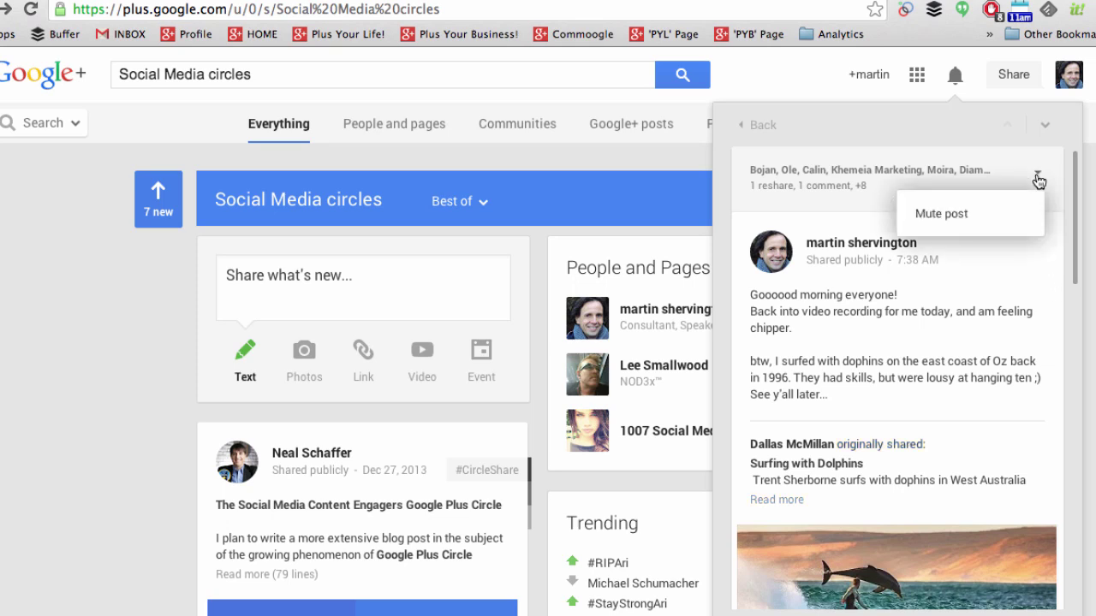
{"action": "left_click", "coordinate": [971, 217]}
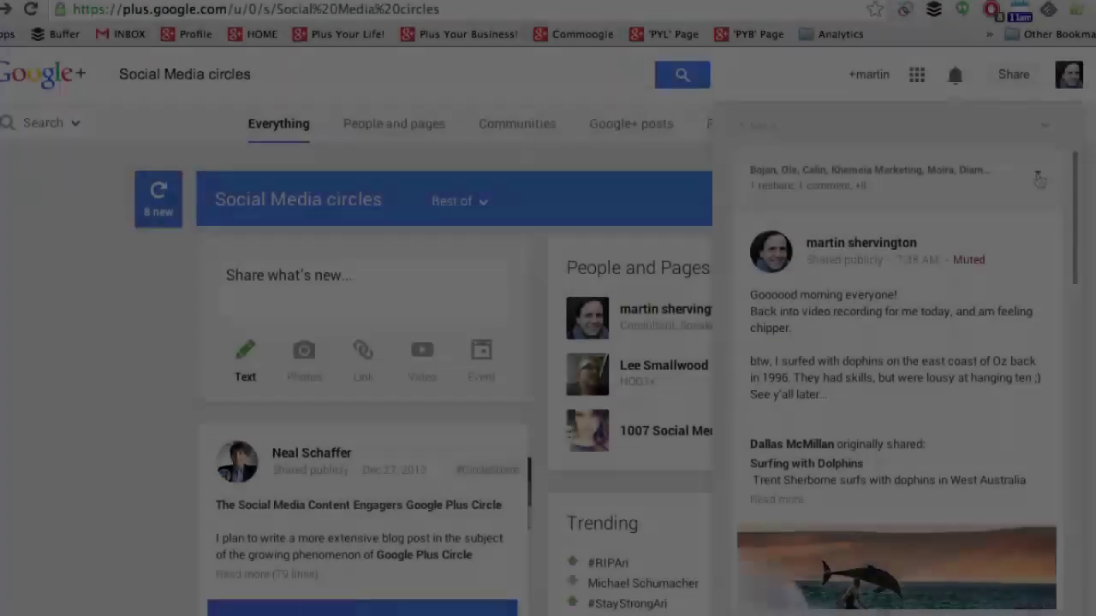
{"action": "left_click", "coordinate": [1038, 171]}
{"action": "left_click", "coordinate": [983, 213]}
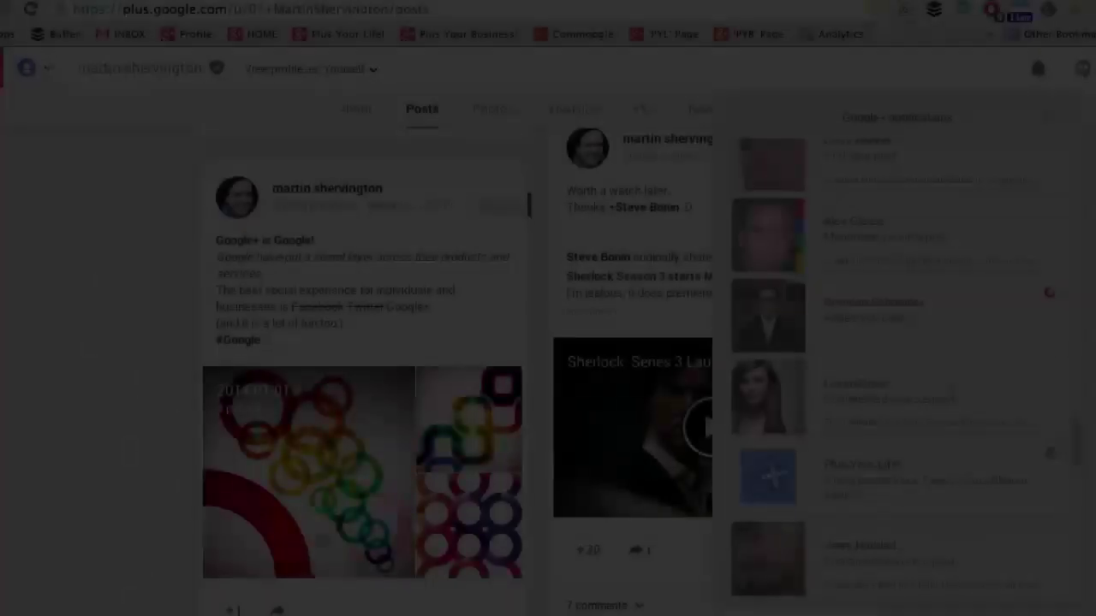
Scroll through the notifications list and open the top one, the Oculus Rift interview post.
{"action": "scroll", "coordinate": [1009, 363], "scroll_direction": "up", "scroll_amount": 2}
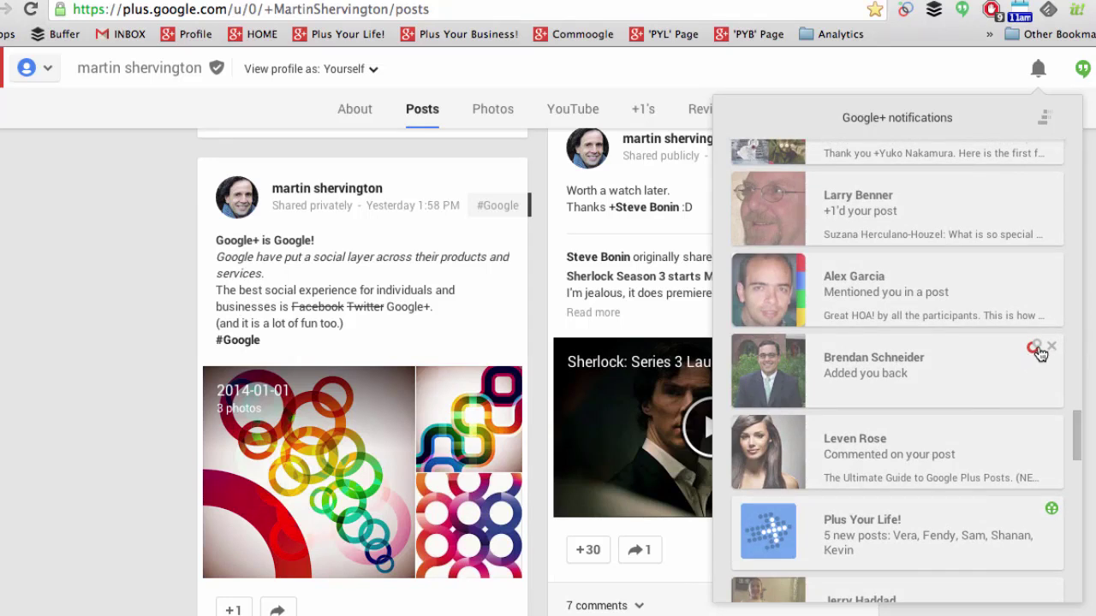
{"action": "scroll", "coordinate": [1035, 358], "scroll_direction": "down", "scroll_amount": 1}
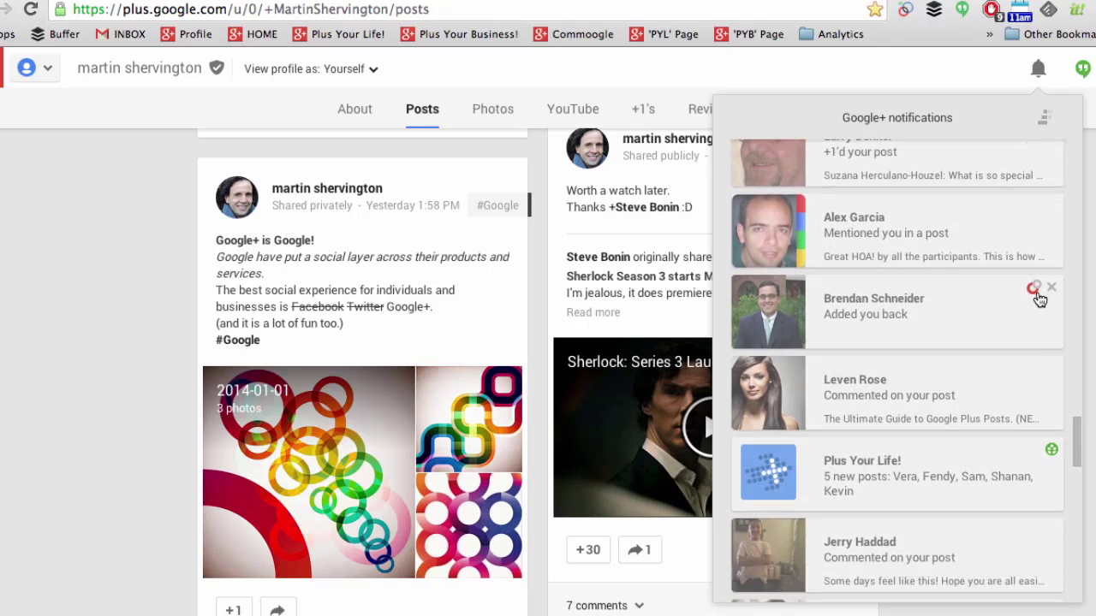
{"action": "scroll", "coordinate": [1034, 300], "scroll_direction": "down", "scroll_amount": 3}
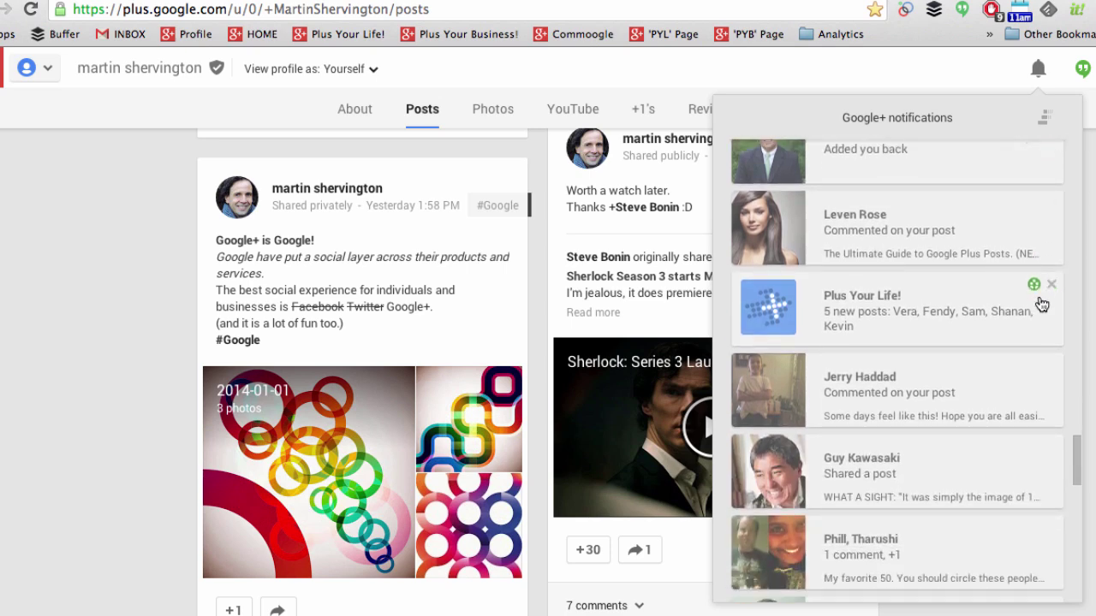
{"action": "scroll", "coordinate": [1036, 295], "scroll_direction": "down", "scroll_amount": 3}
{"action": "scroll", "coordinate": [1037, 293], "scroll_direction": "down", "scroll_amount": 1}
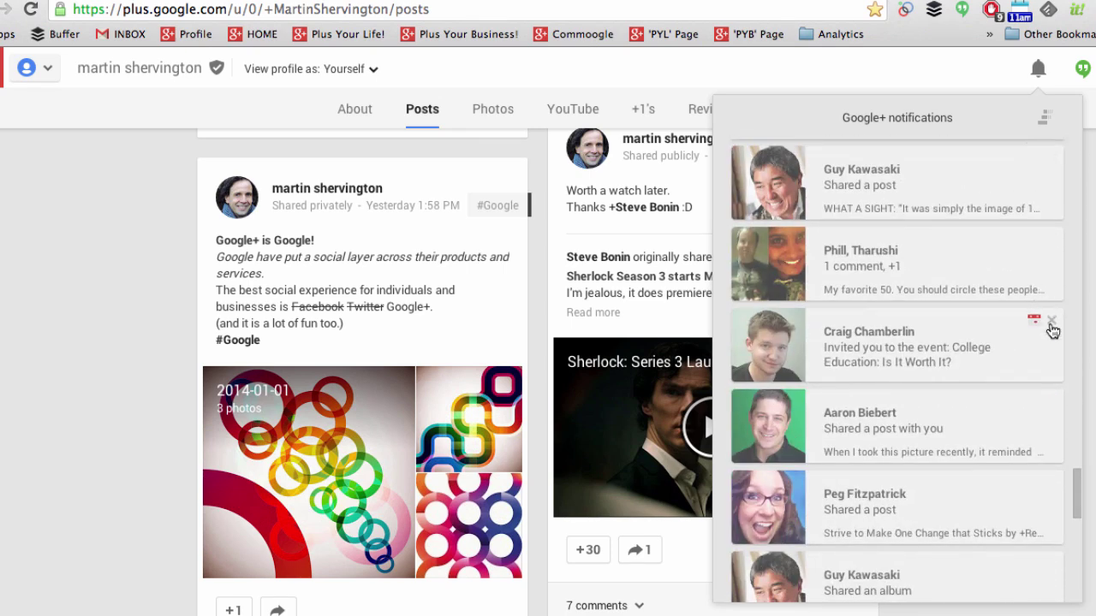
{"action": "scroll", "coordinate": [1049, 330], "scroll_direction": "up", "scroll_amount": 6}
{"action": "scroll", "coordinate": [1052, 331], "scroll_direction": "up", "scroll_amount": 5}
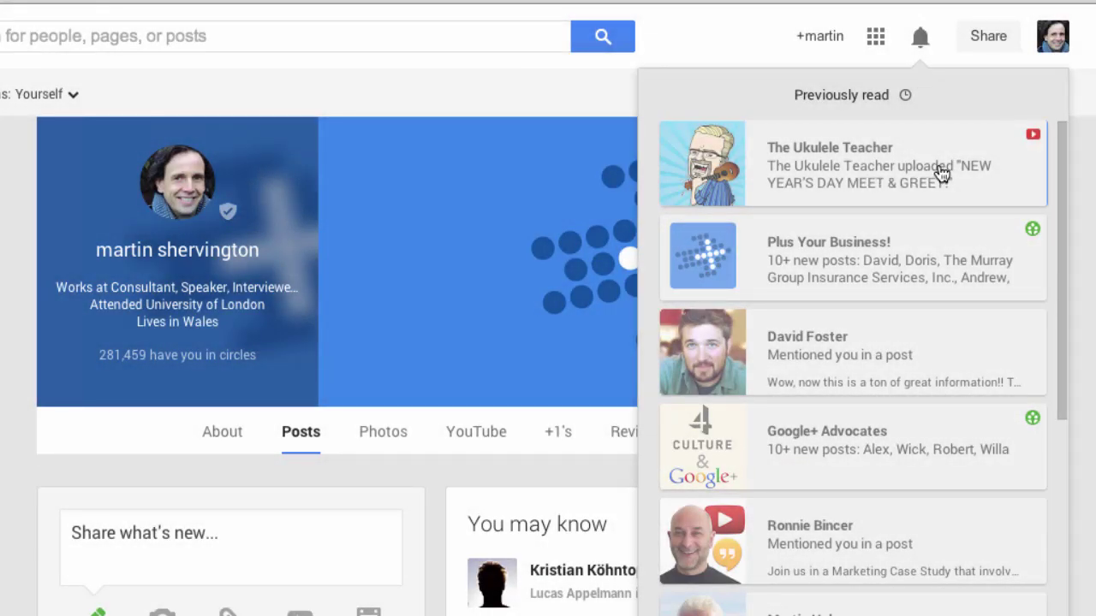
{"action": "left_click", "coordinate": [1035, 148]}
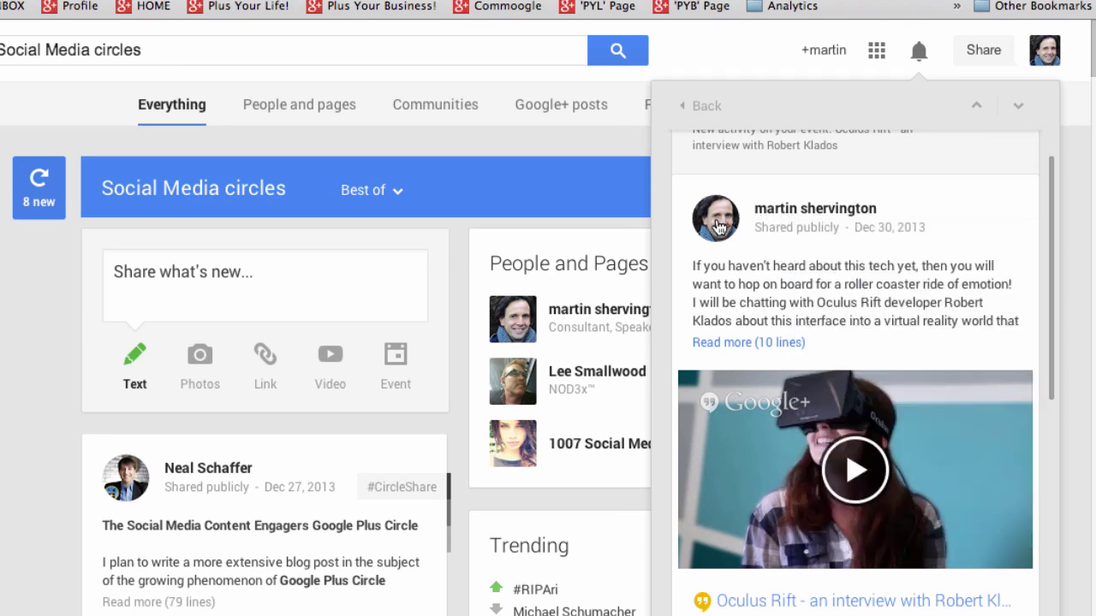
Step with J to the Acoustic Levitation notification, scroll to its share row and begin resharing it.
{"action": "mouse_move", "coordinate": [717, 227]}
{"action": "key", "text": "j"}
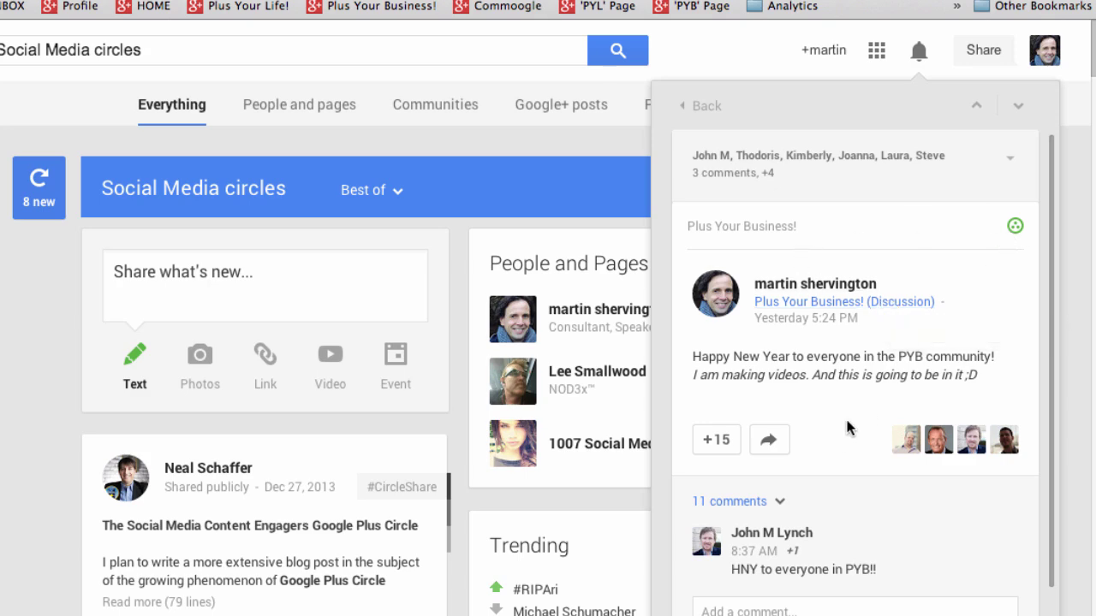
{"action": "key", "text": "j"}
{"action": "key", "text": "j"}
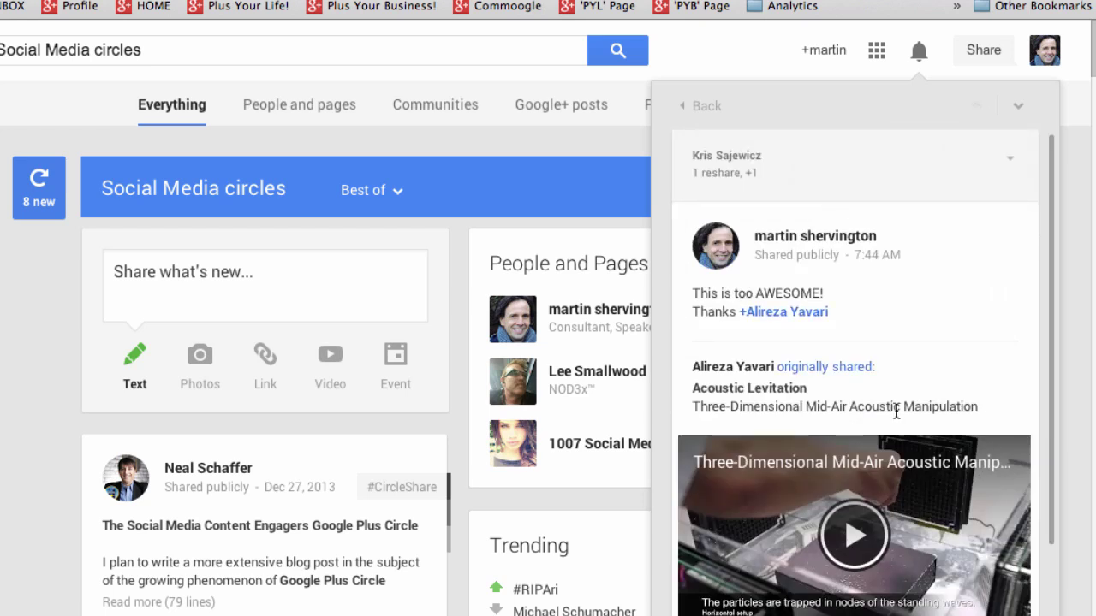
{"action": "scroll", "coordinate": [937, 272], "scroll_direction": "down", "scroll_amount": 1}
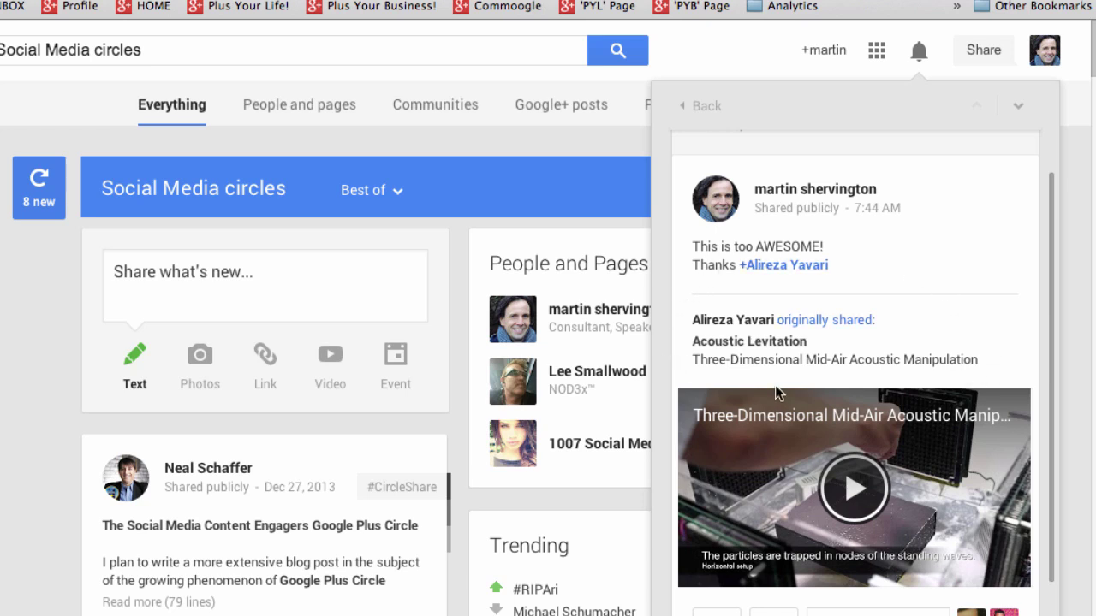
{"action": "scroll", "coordinate": [777, 392], "scroll_direction": "down", "scroll_amount": 1}
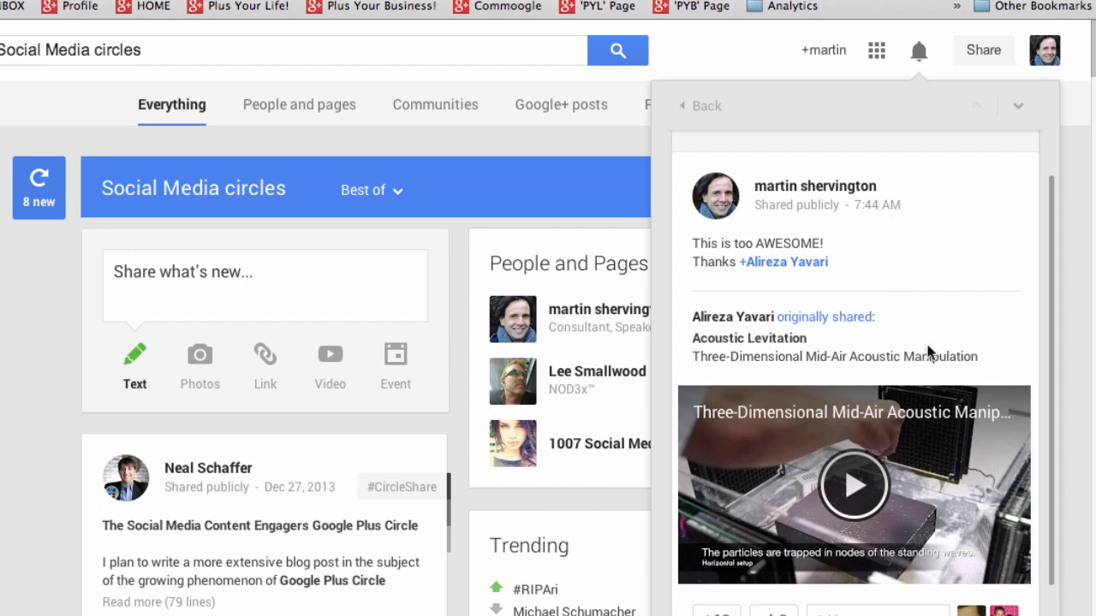
{"action": "scroll", "coordinate": [931, 351], "scroll_direction": "down", "scroll_amount": 2}
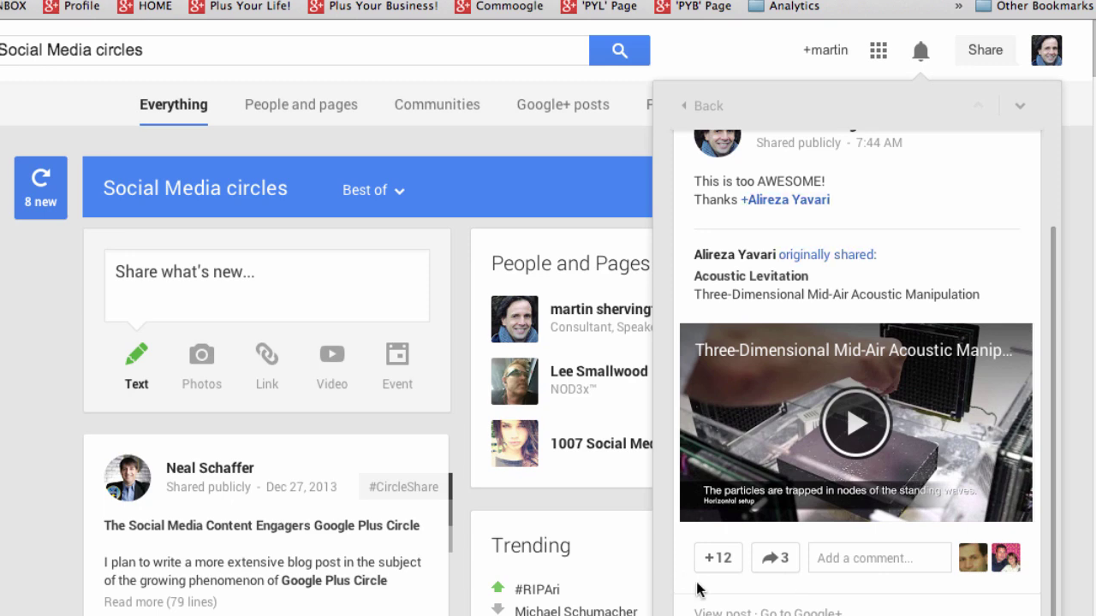
{"action": "left_click", "coordinate": [773, 559]}
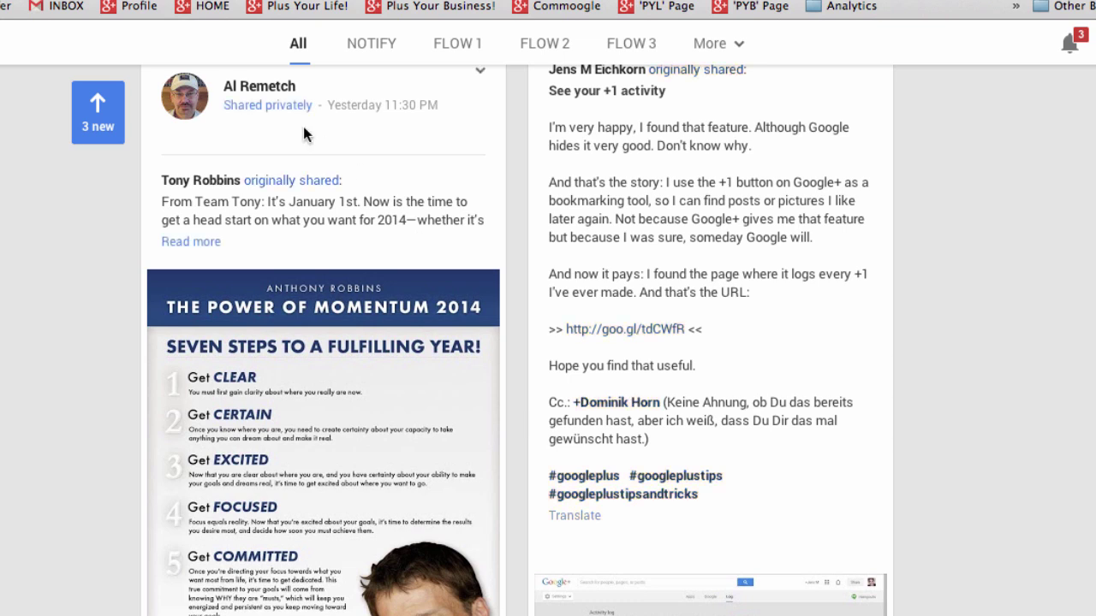
Flip the post to see who interacted with it, then flip it back.
{"action": "left_click", "coordinate": [277, 114]}
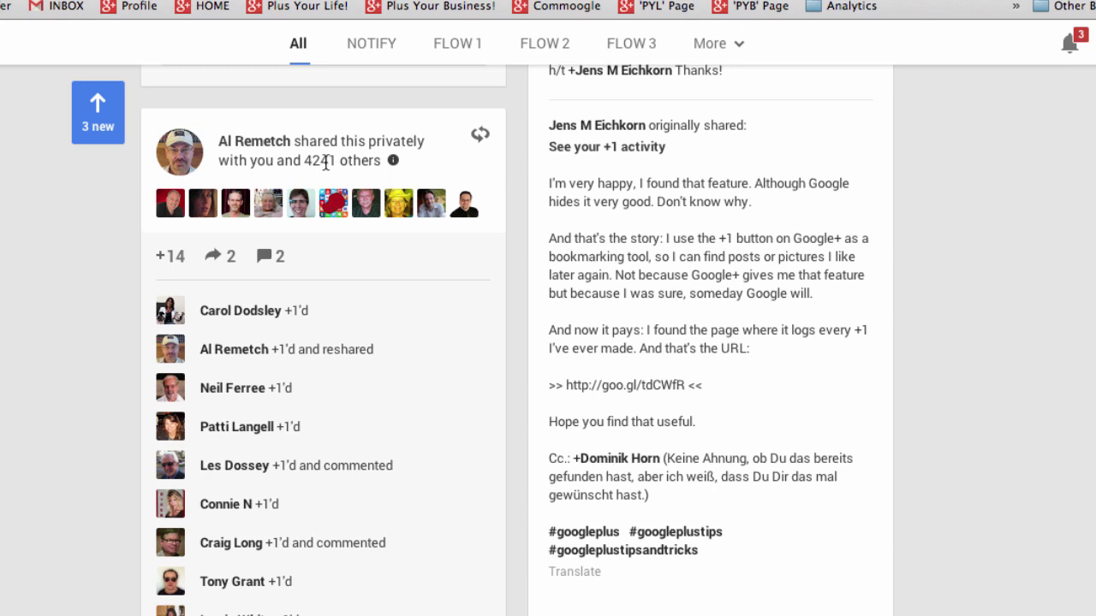
{"action": "left_click", "coordinate": [478, 139]}
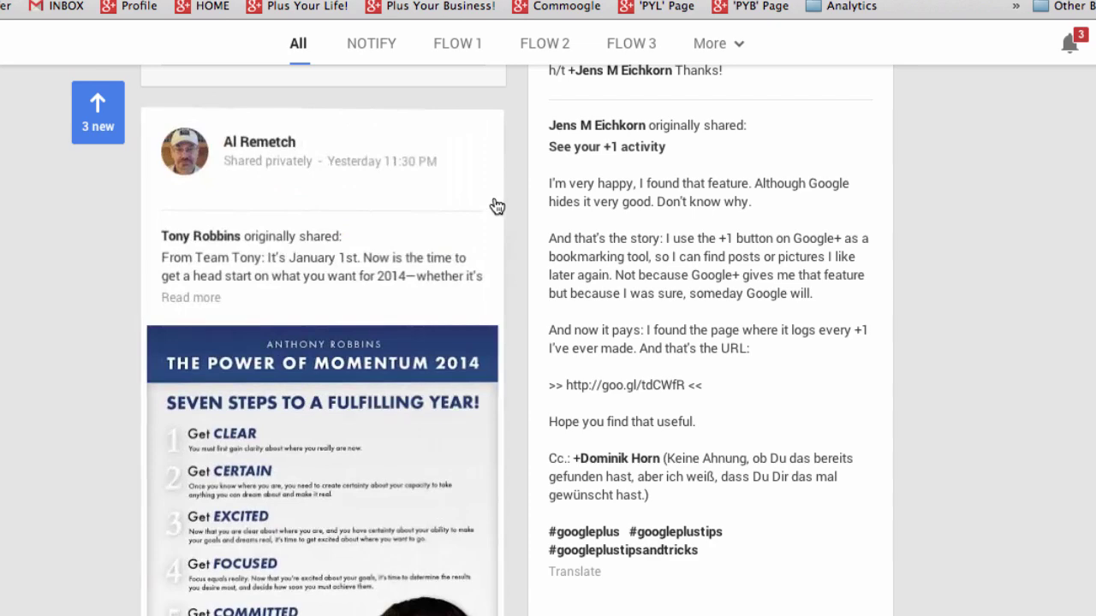
{"action": "scroll", "coordinate": [499, 189], "scroll_direction": "down", "scroll_amount": 4}
{"action": "scroll", "coordinate": [496, 208], "scroll_direction": "down", "scroll_amount": 4}
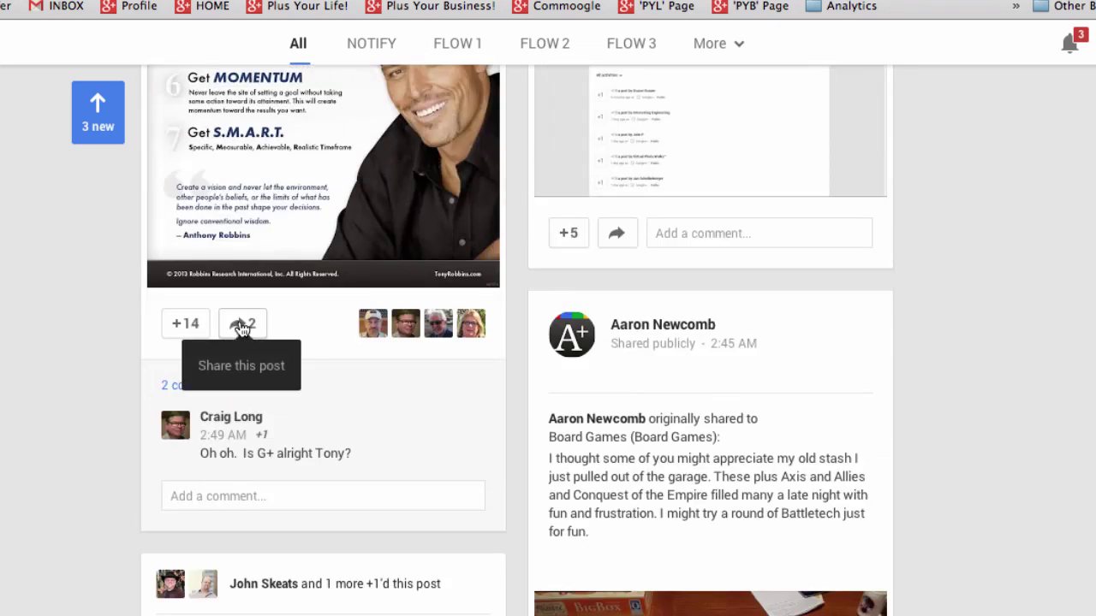
Start resharing the Power of Momentum 2014 post, browse the circles list, then cancel the share.
{"action": "left_click", "coordinate": [241, 325]}
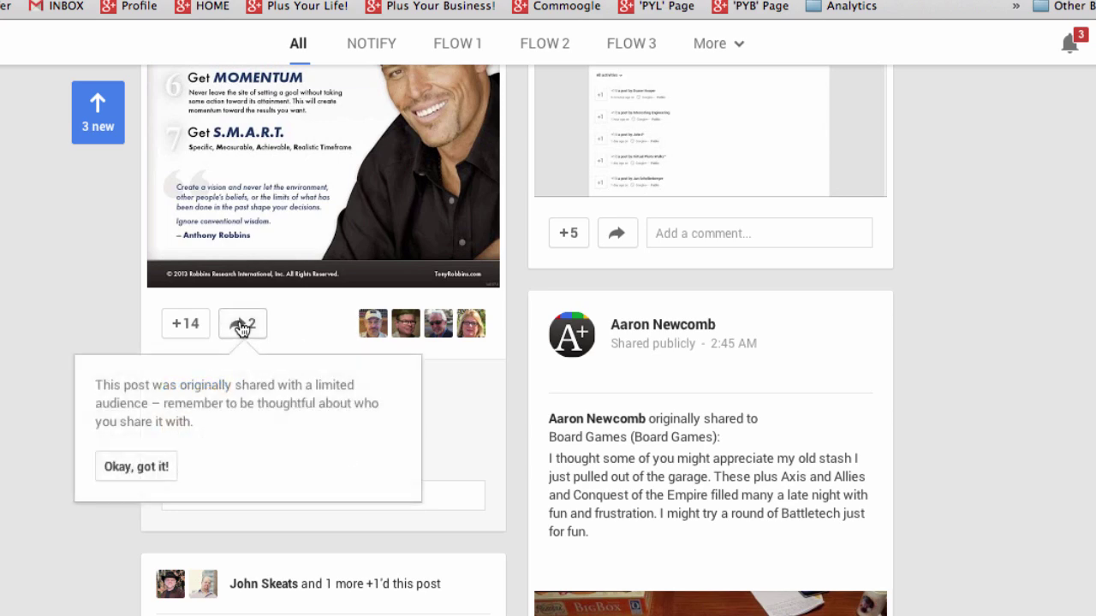
{"action": "left_click", "coordinate": [154, 466]}
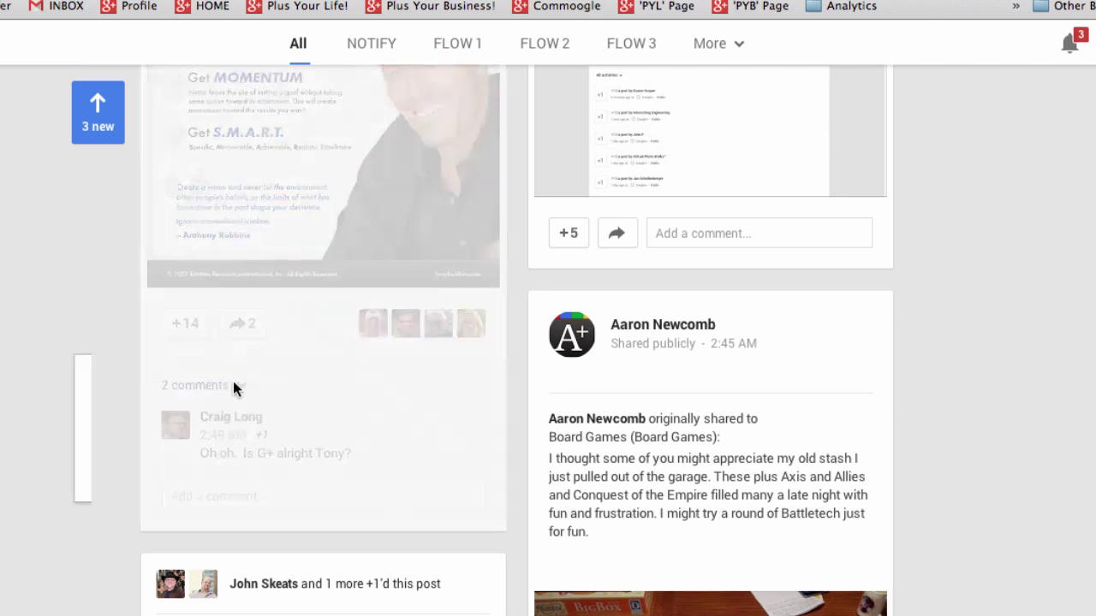
{"action": "scroll", "coordinate": [501, 420], "scroll_direction": "down", "scroll_amount": 3}
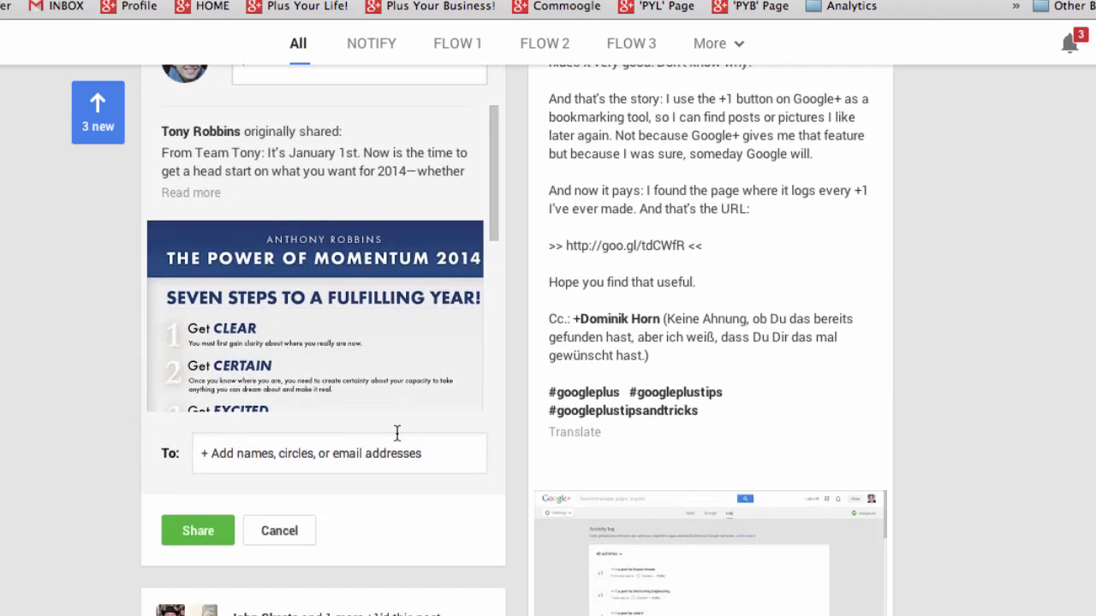
{"action": "left_click", "coordinate": [293, 467]}
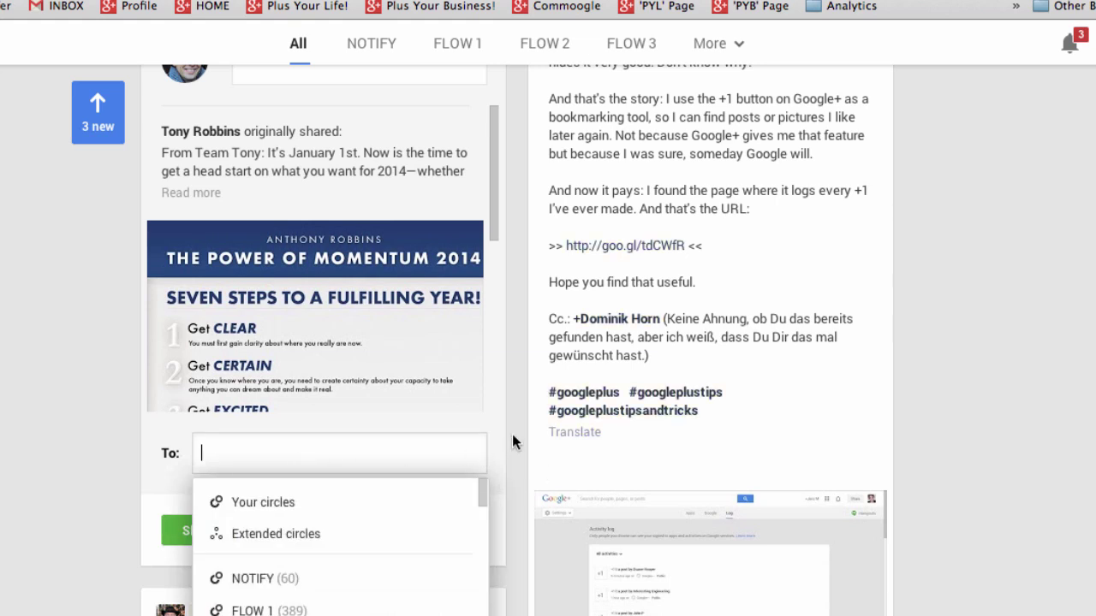
{"action": "scroll", "coordinate": [512, 434], "scroll_direction": "down", "scroll_amount": 3}
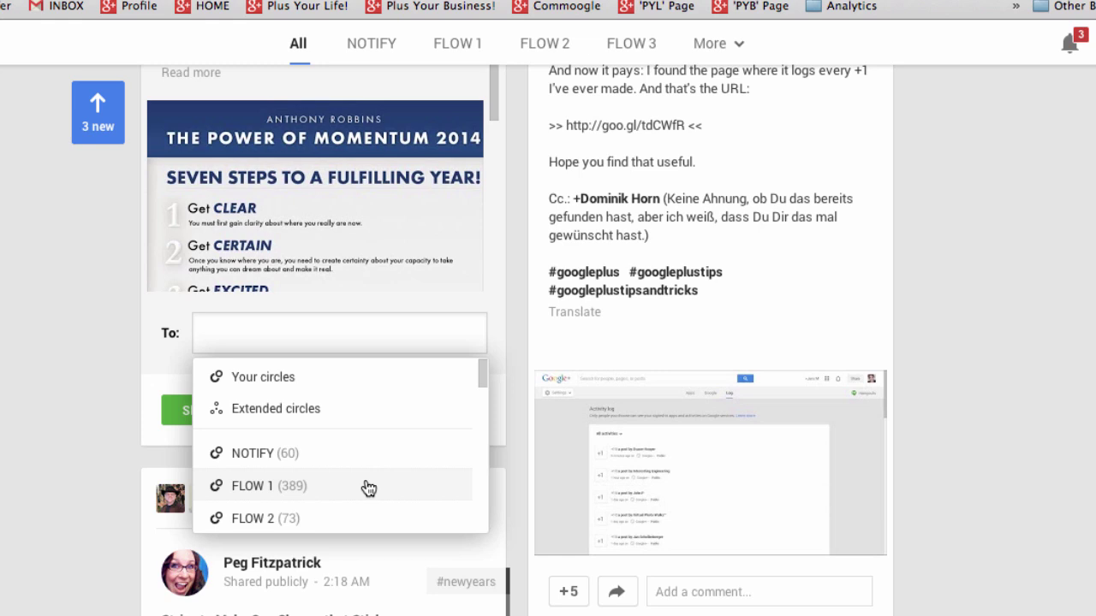
{"action": "scroll", "coordinate": [507, 326], "scroll_direction": "up", "scroll_amount": 3}
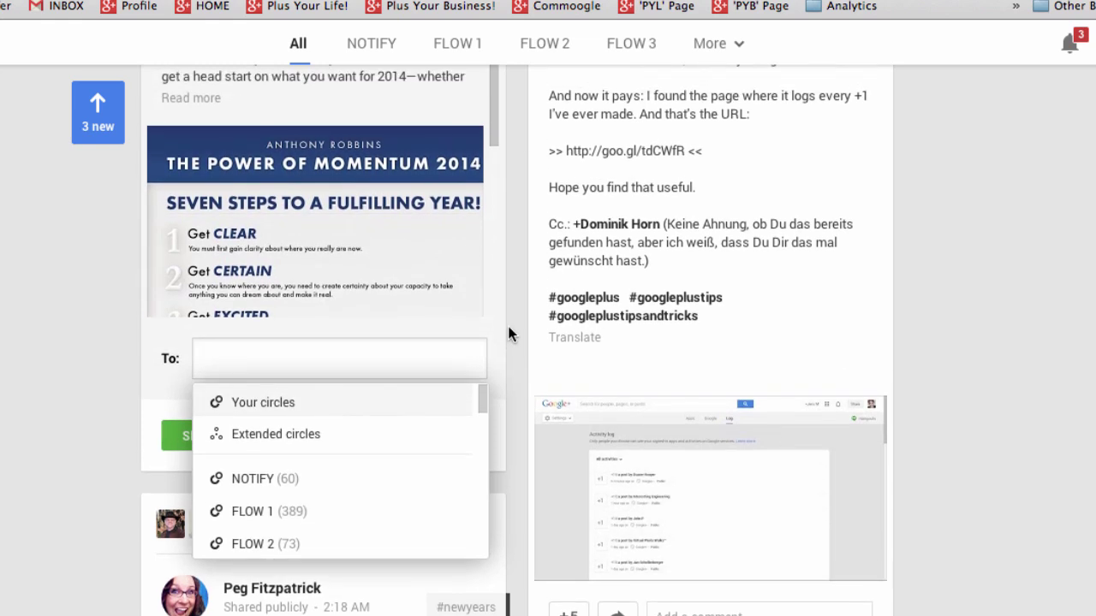
{"action": "scroll", "coordinate": [508, 330], "scroll_direction": "down", "scroll_amount": 2}
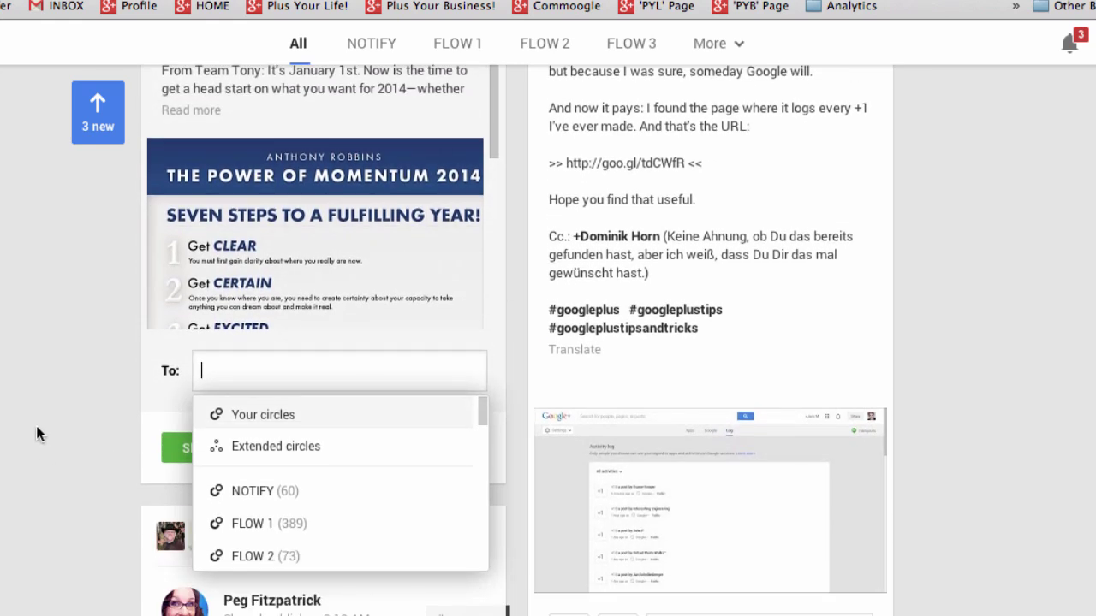
{"action": "left_click", "coordinate": [86, 431]}
{"action": "left_click", "coordinate": [284, 450]}
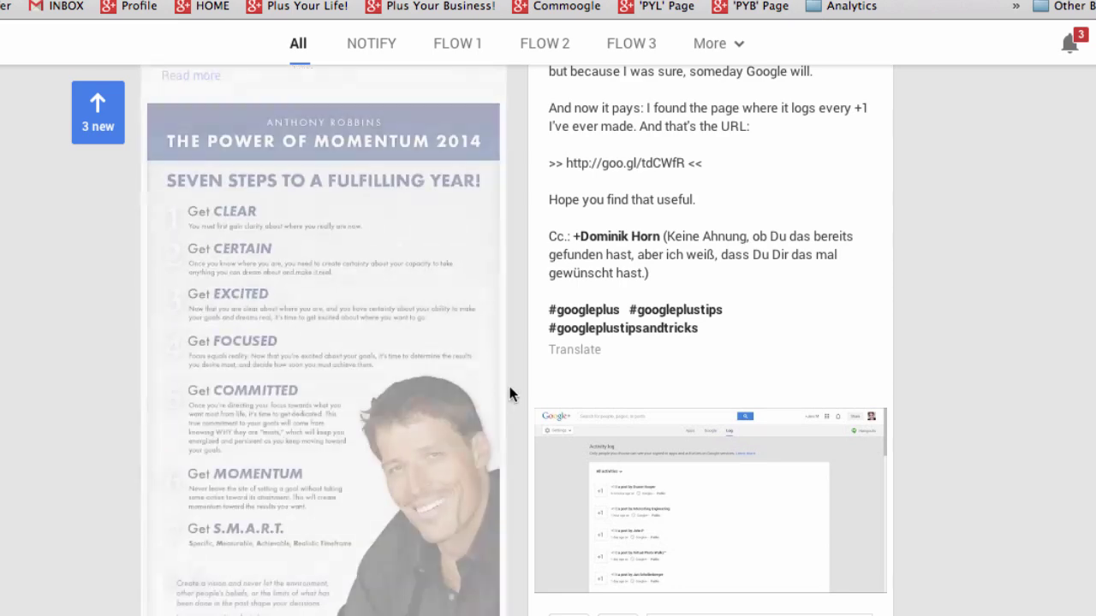
{"action": "scroll", "coordinate": [518, 394], "scroll_direction": "down", "scroll_amount": 3}
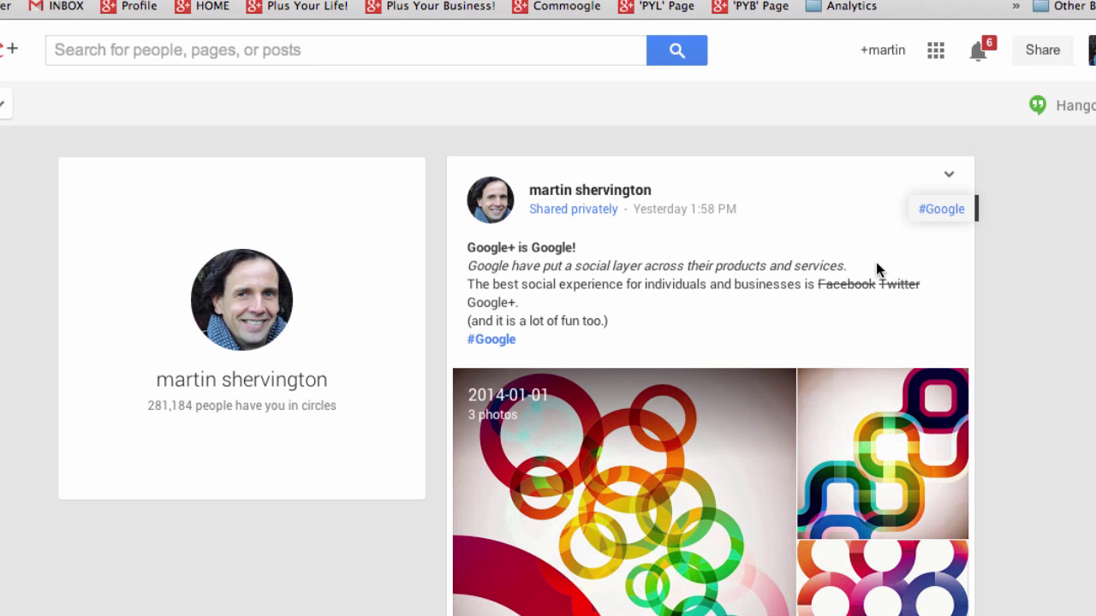
Show the Edit/Delete/Disable options on your 'Google+ is Google!' post, close them, and scroll to the album.
{"action": "left_click", "coordinate": [948, 175]}
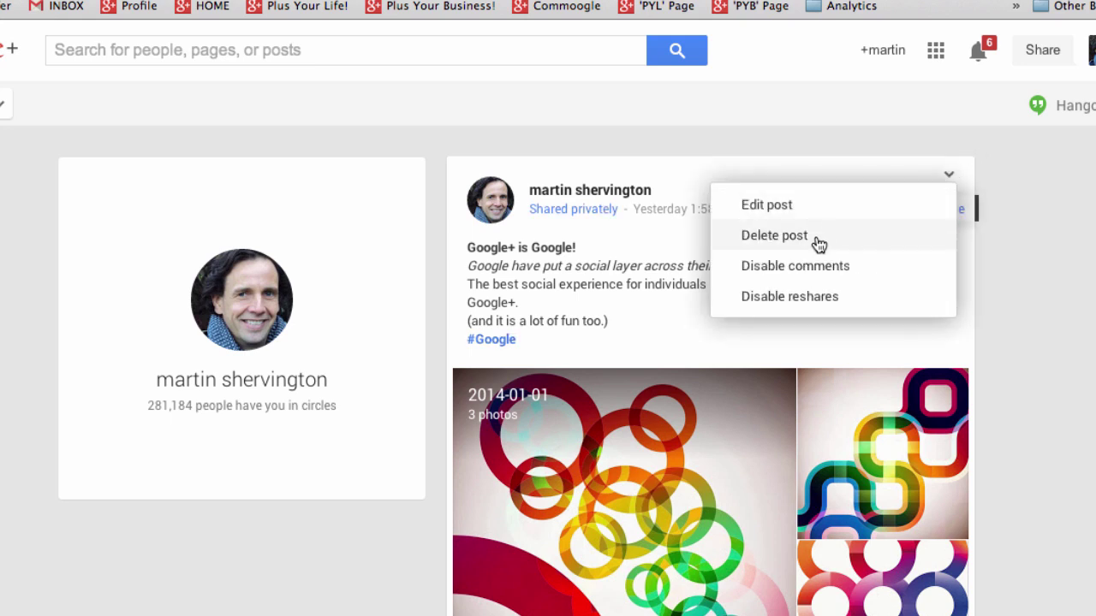
{"action": "left_click", "coordinate": [808, 302]}
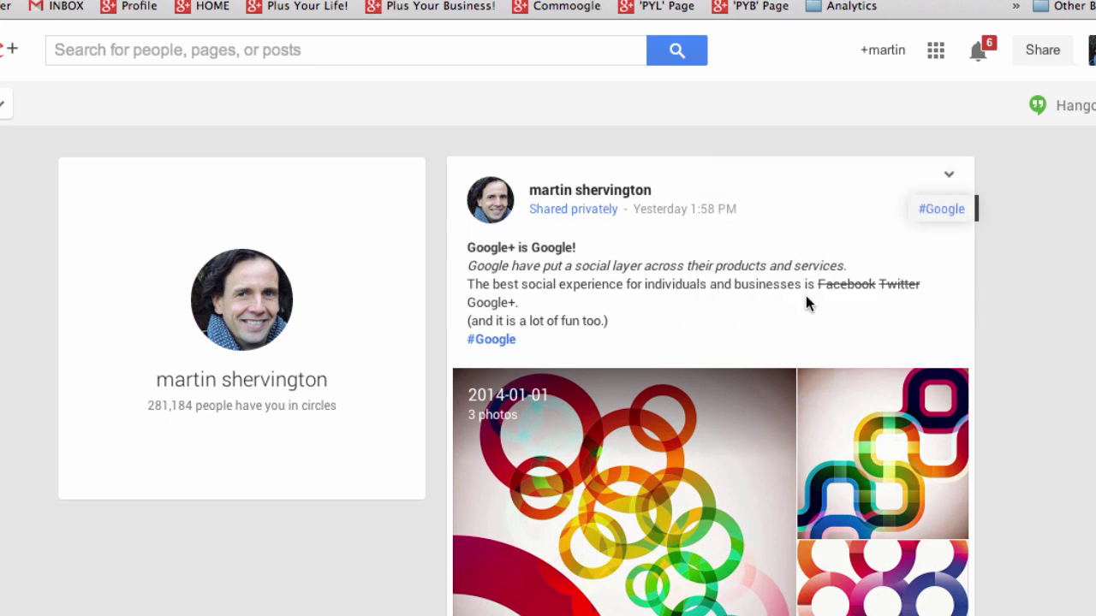
{"action": "scroll", "coordinate": [807, 303], "scroll_direction": "down", "scroll_amount": 5}
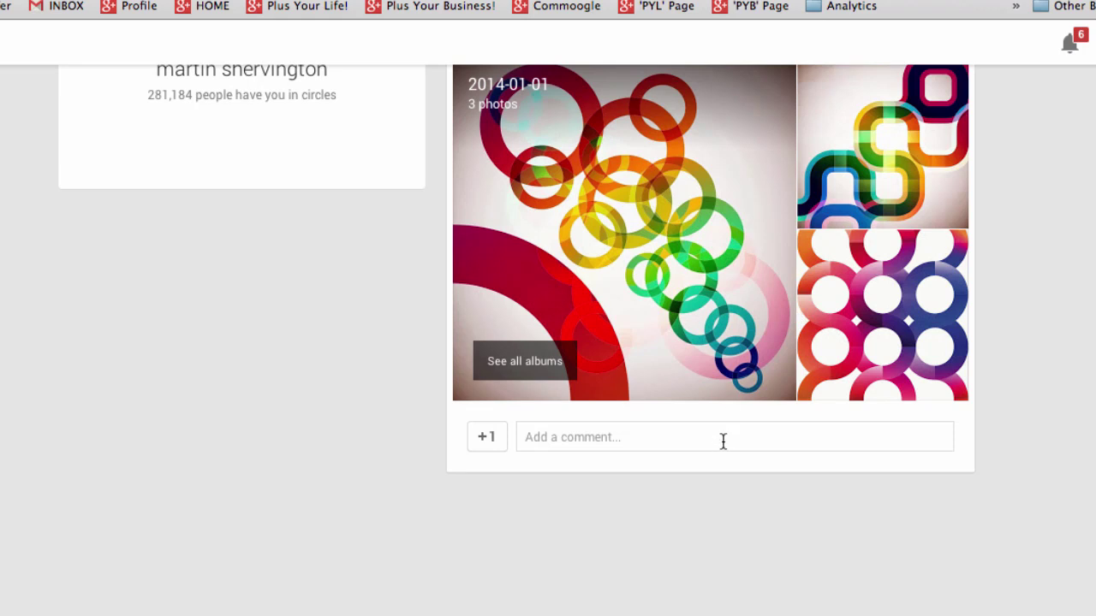
Mute the Bubble and Squeak Caturday post, undo the mute, then reopen and close its options menu.
{"action": "scroll", "coordinate": [723, 440], "scroll_direction": "up", "scroll_amount": 5}
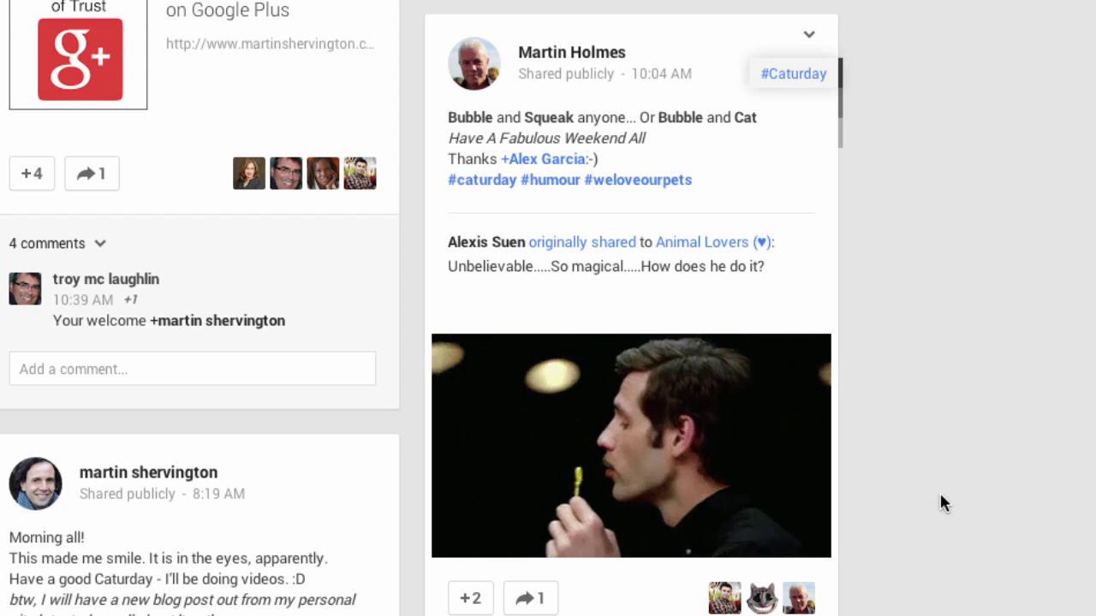
{"action": "scroll", "coordinate": [939, 503], "scroll_direction": "down", "scroll_amount": 1}
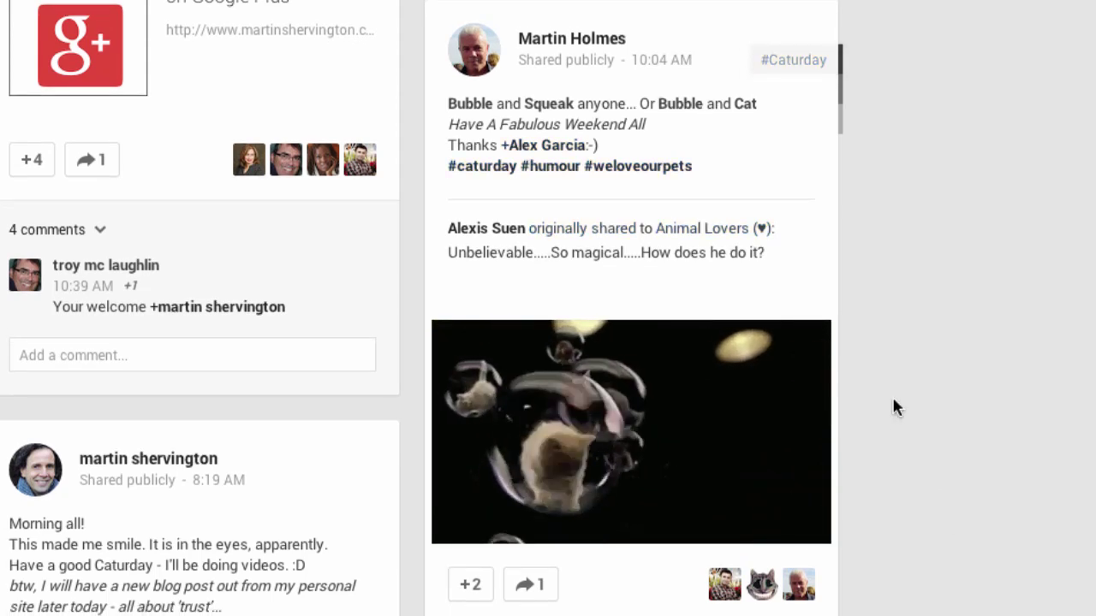
{"action": "left_click", "coordinate": [812, 26]}
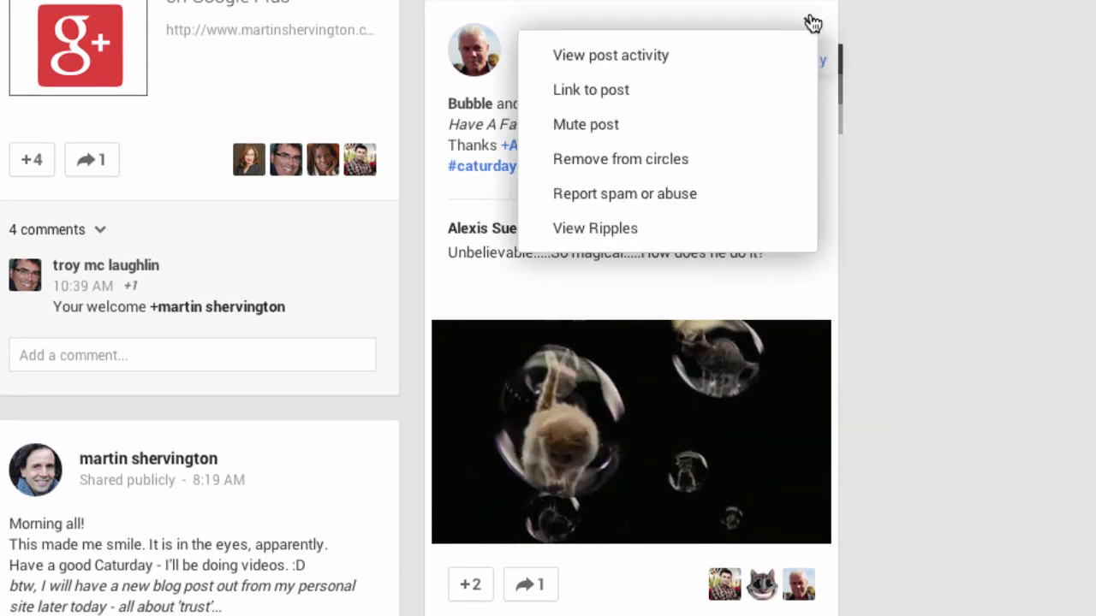
{"action": "left_click", "coordinate": [634, 126]}
{"action": "left_click", "coordinate": [634, 465]}
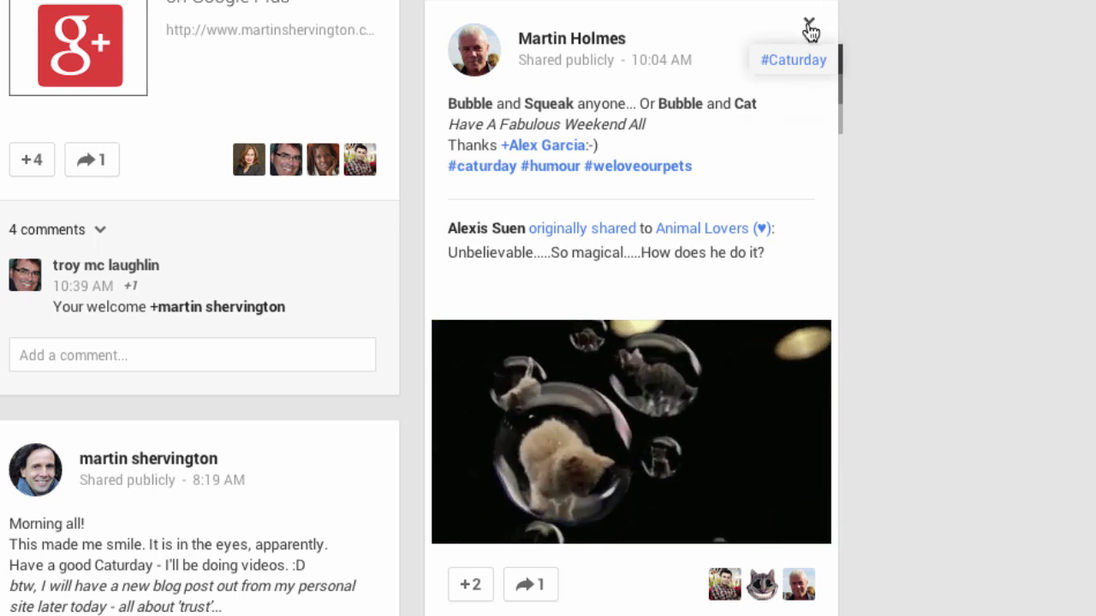
{"action": "left_click", "coordinate": [809, 26]}
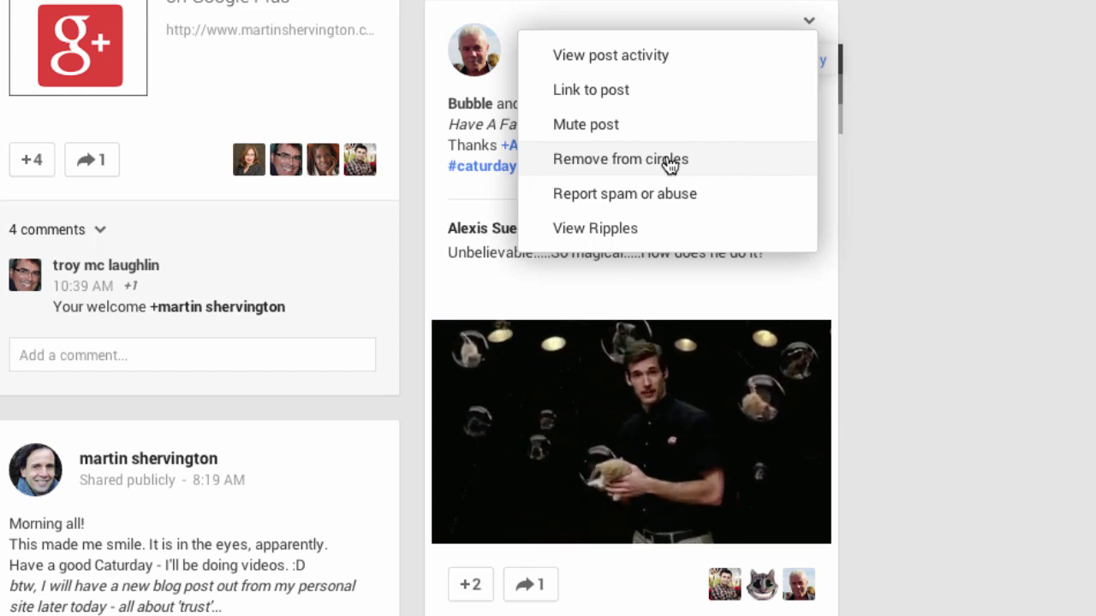
{"action": "left_click", "coordinate": [874, 306]}
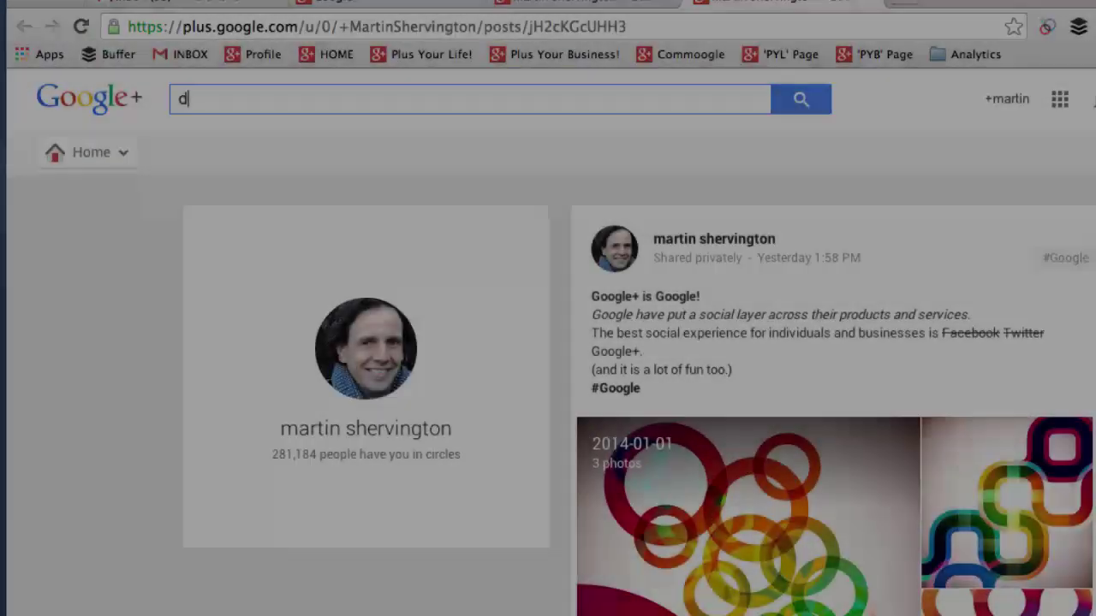
Search for the person, open their profile, and highlight the custom name in its web address.
{"action": "type", "text": "enis la"}
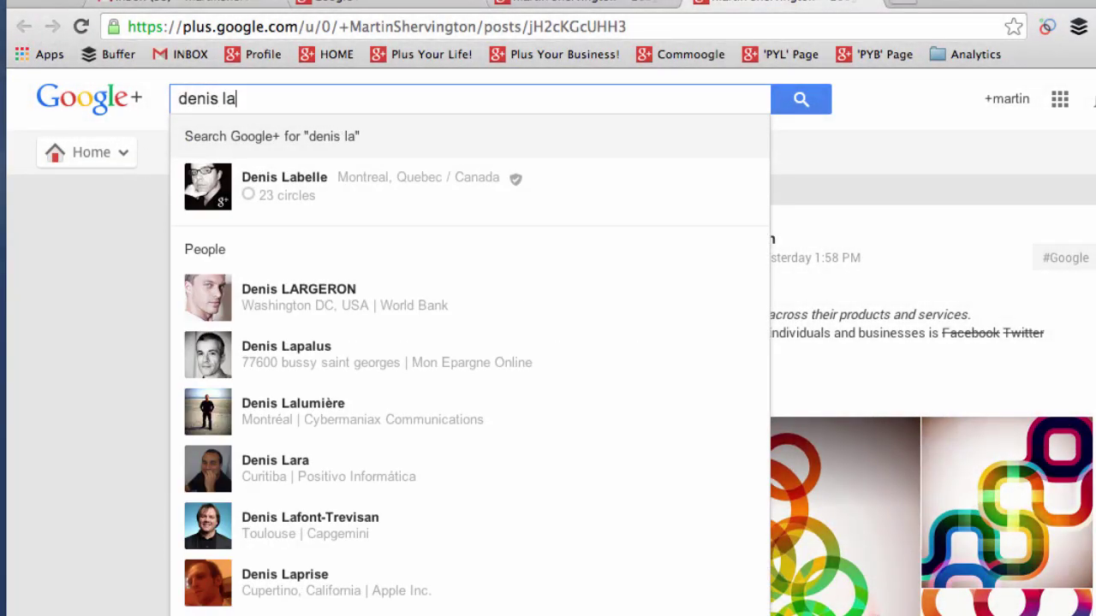
{"action": "left_click", "coordinate": [352, 192]}
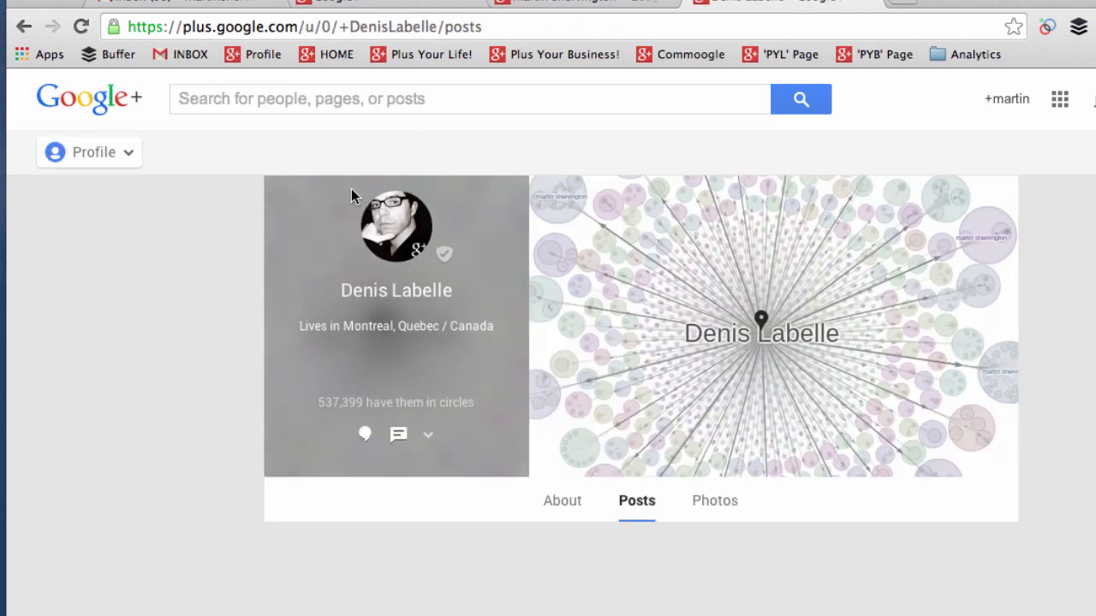
{"action": "scroll", "coordinate": [248, 513], "scroll_direction": "down", "scroll_amount": 1}
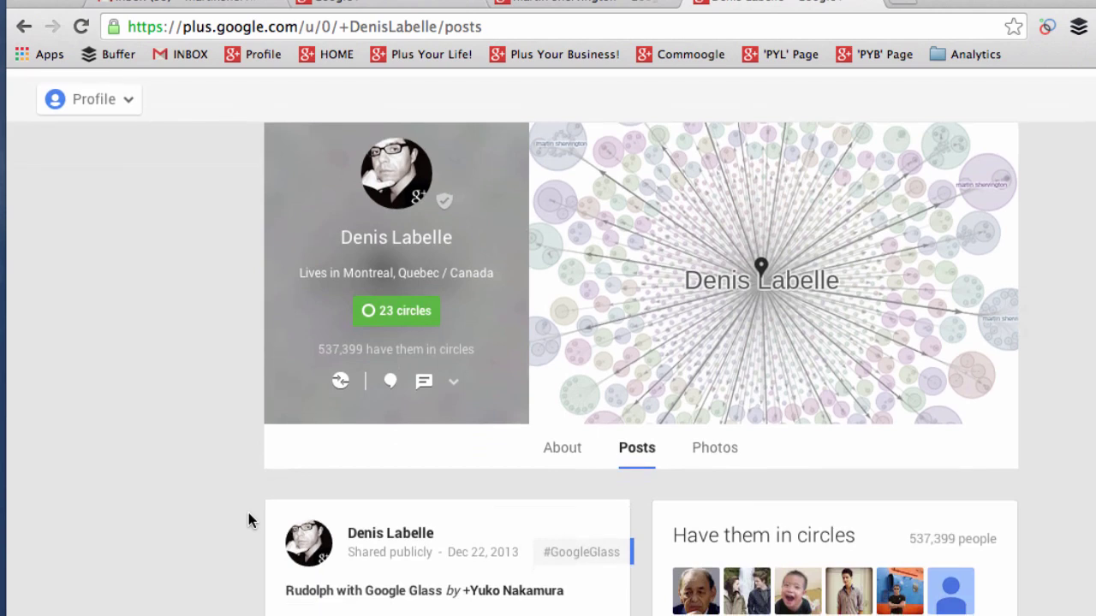
{"action": "scroll", "coordinate": [432, 499], "scroll_direction": "up", "scroll_amount": 1}
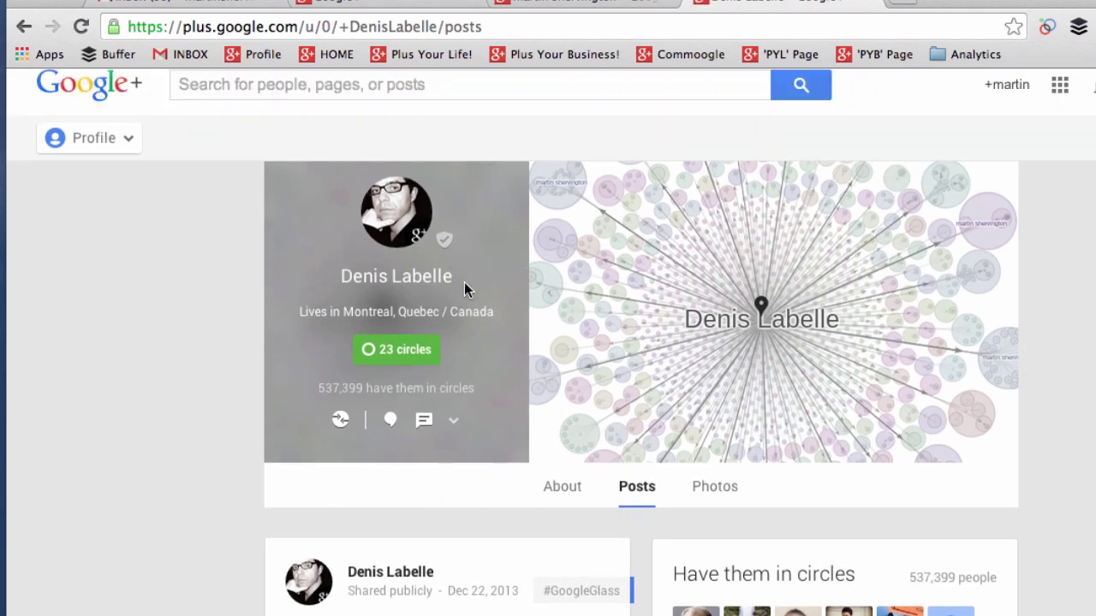
{"action": "left_click_drag", "start_coordinate": [438, 26], "coordinate": [338, 27]}
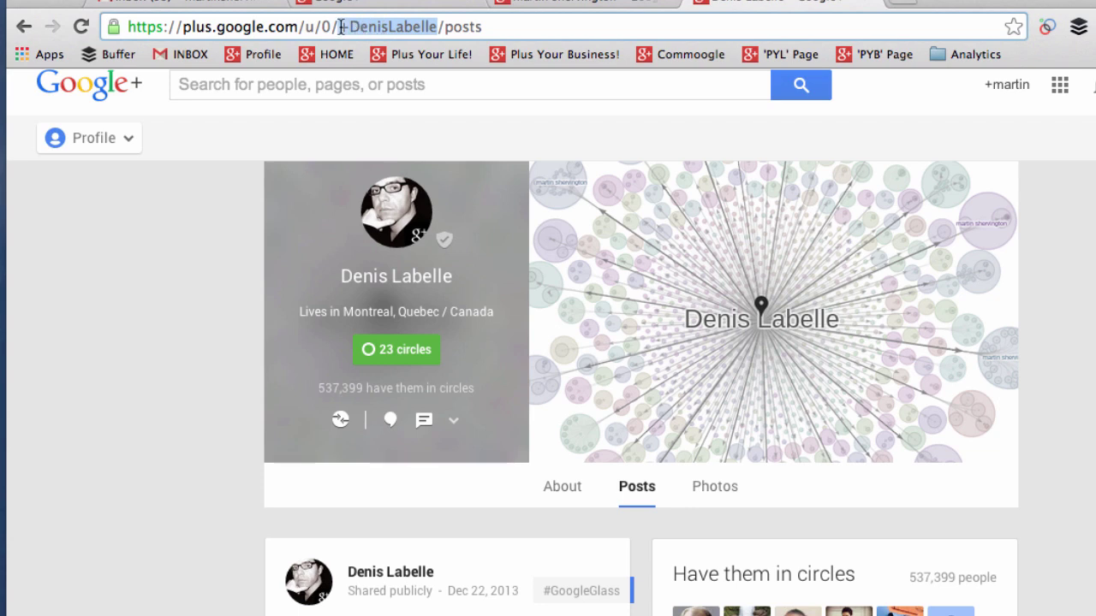
{"action": "left_click", "coordinate": [229, 248]}
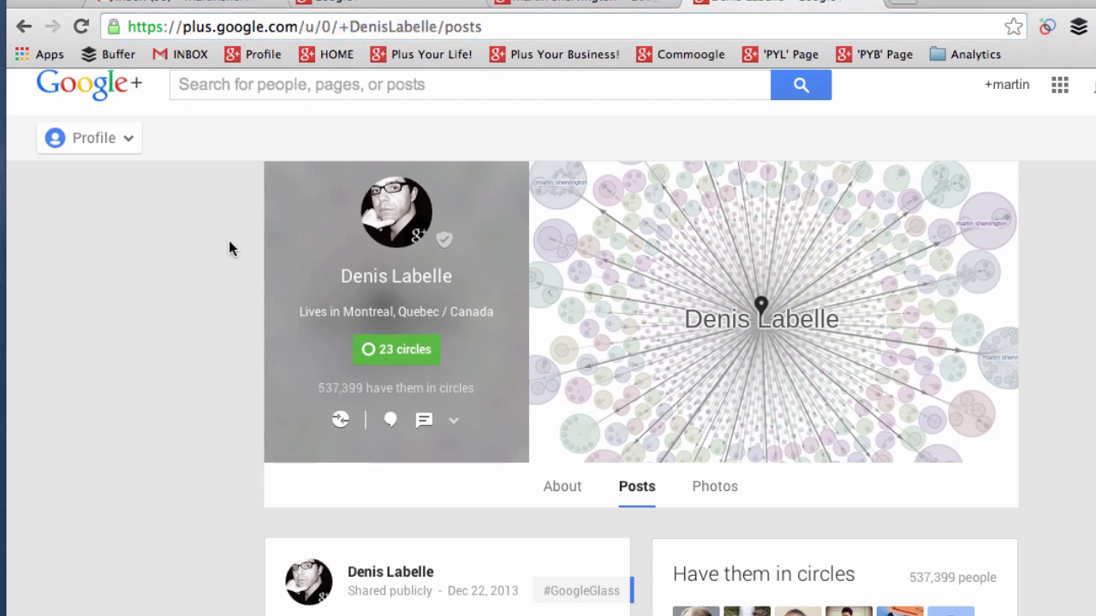
Check which circles the person is in, then start a private message to them.
{"action": "left_click", "coordinate": [420, 353]}
{"action": "mouse_move", "coordinate": [447, 239]}
{"action": "mouse_move", "coordinate": [332, 433]}
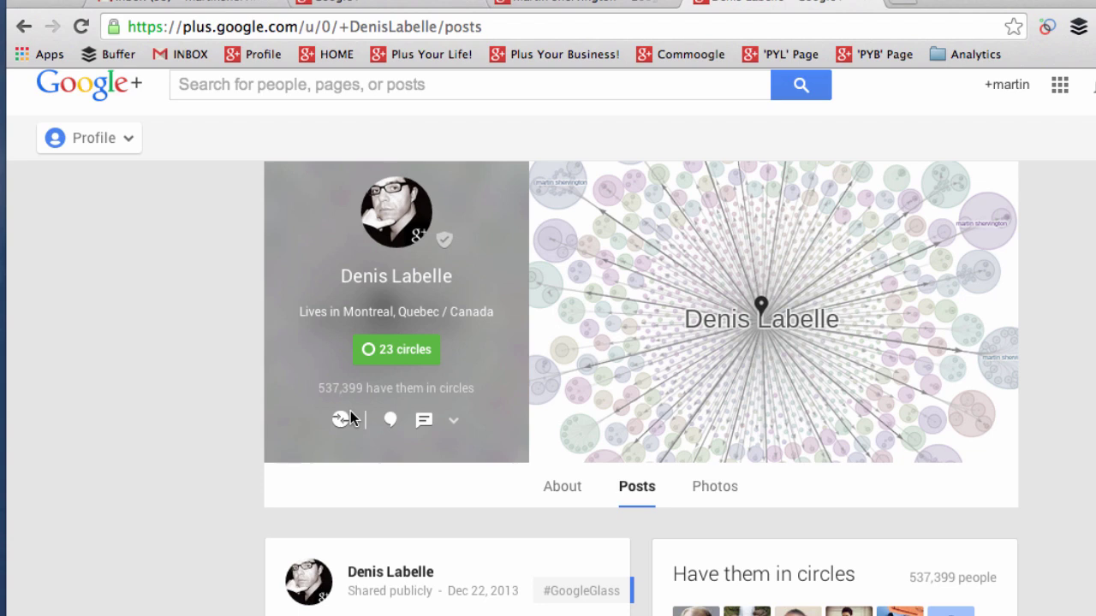
{"action": "left_click", "coordinate": [425, 424]}
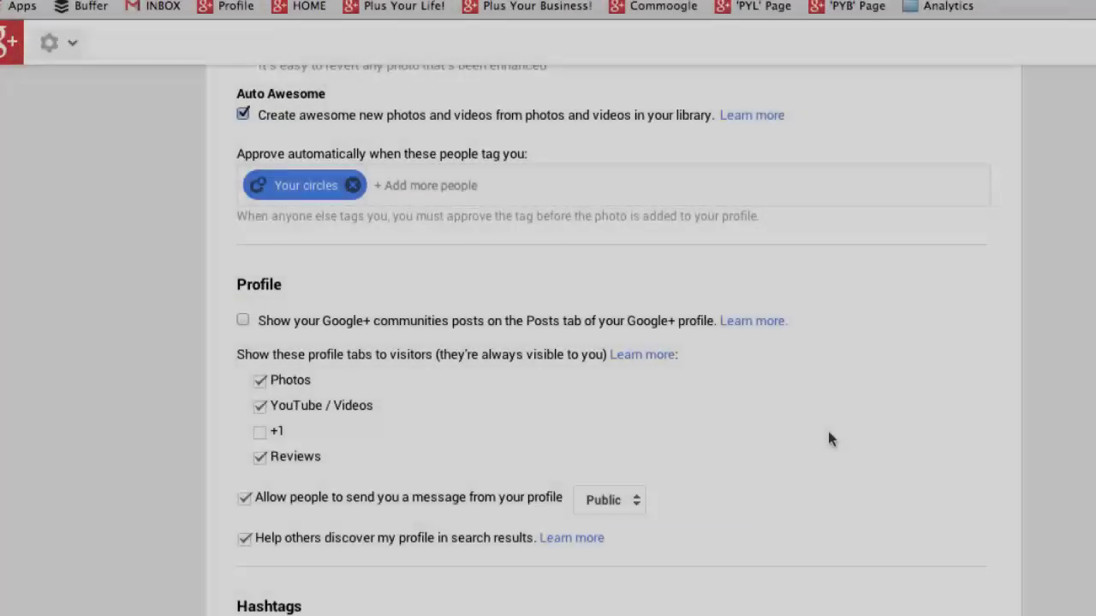
Scroll the settings page back up to the Receive notifications section.
{"action": "scroll", "coordinate": [576, 438], "scroll_direction": "down", "scroll_amount": 1}
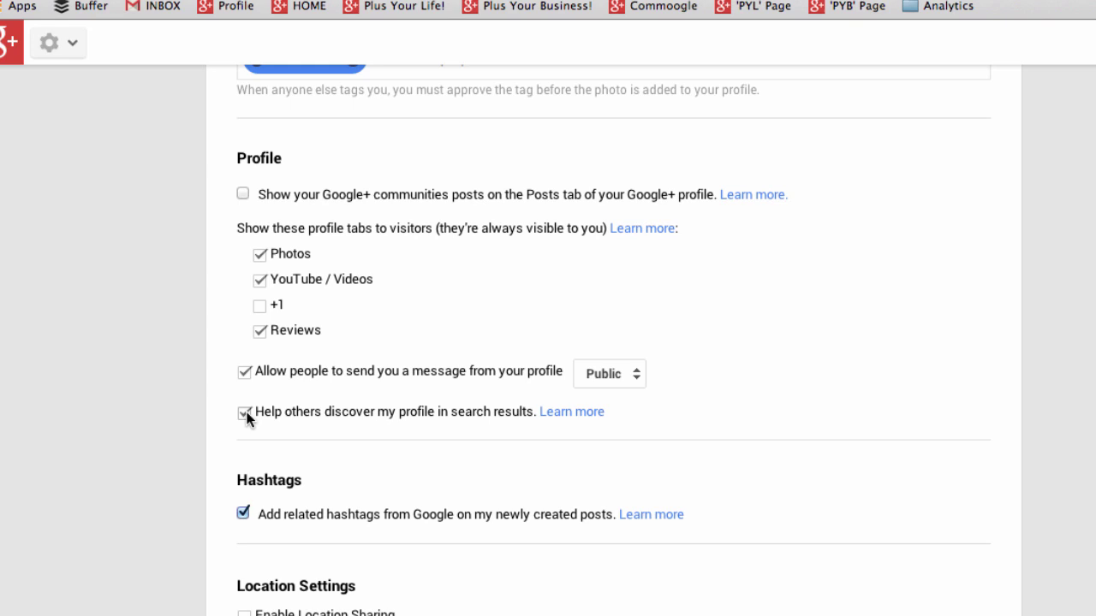
{"action": "scroll", "coordinate": [711, 409], "scroll_direction": "down", "scroll_amount": 2}
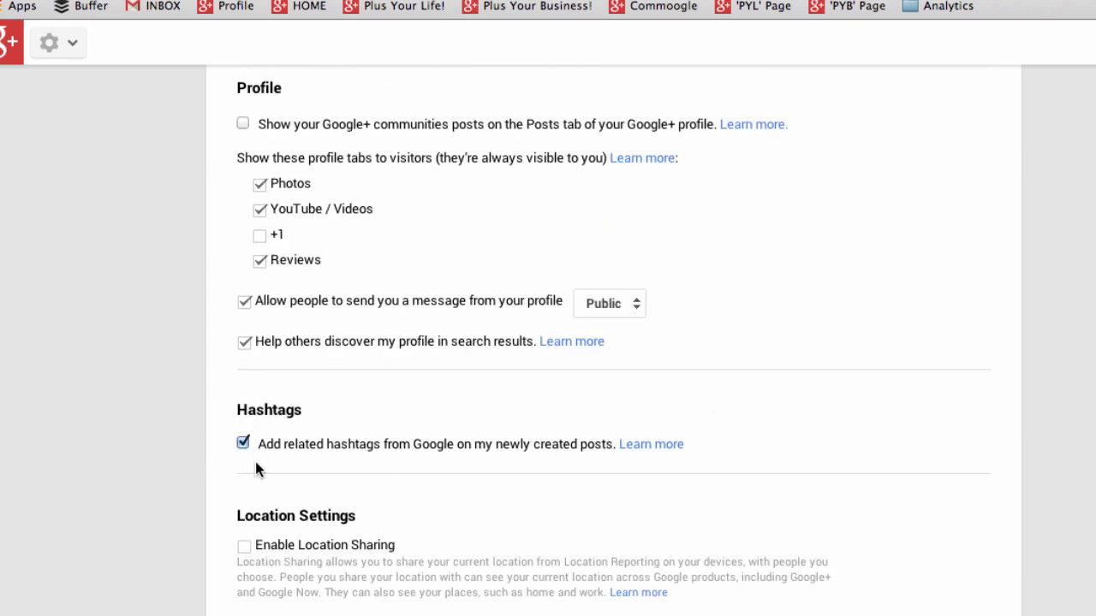
{"action": "scroll", "coordinate": [832, 410], "scroll_direction": "down", "scroll_amount": 3}
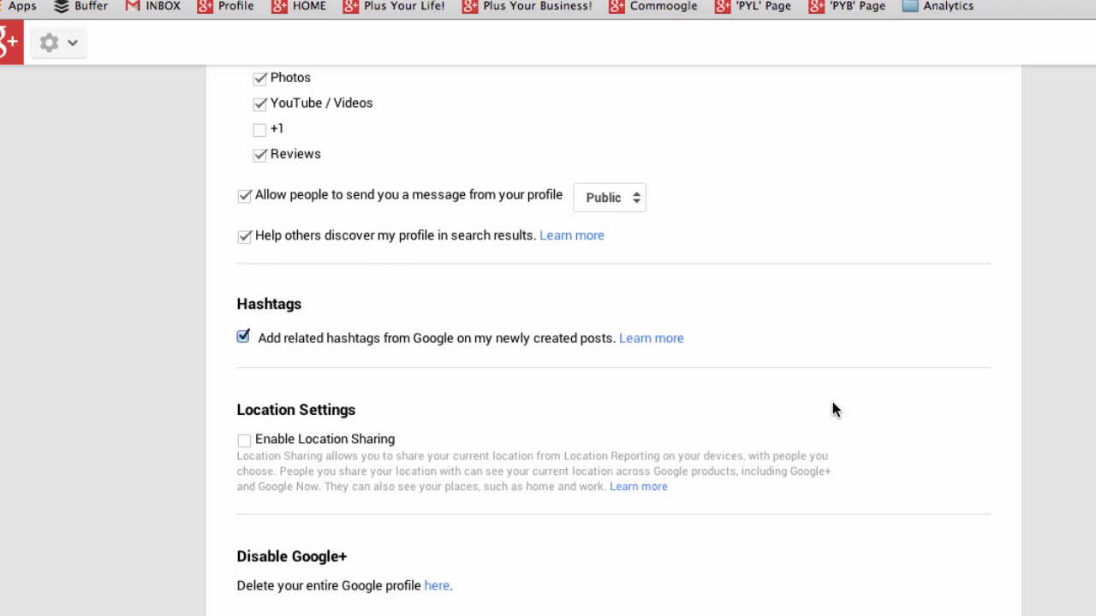
{"action": "scroll", "coordinate": [832, 410], "scroll_direction": "up", "scroll_amount": 20}
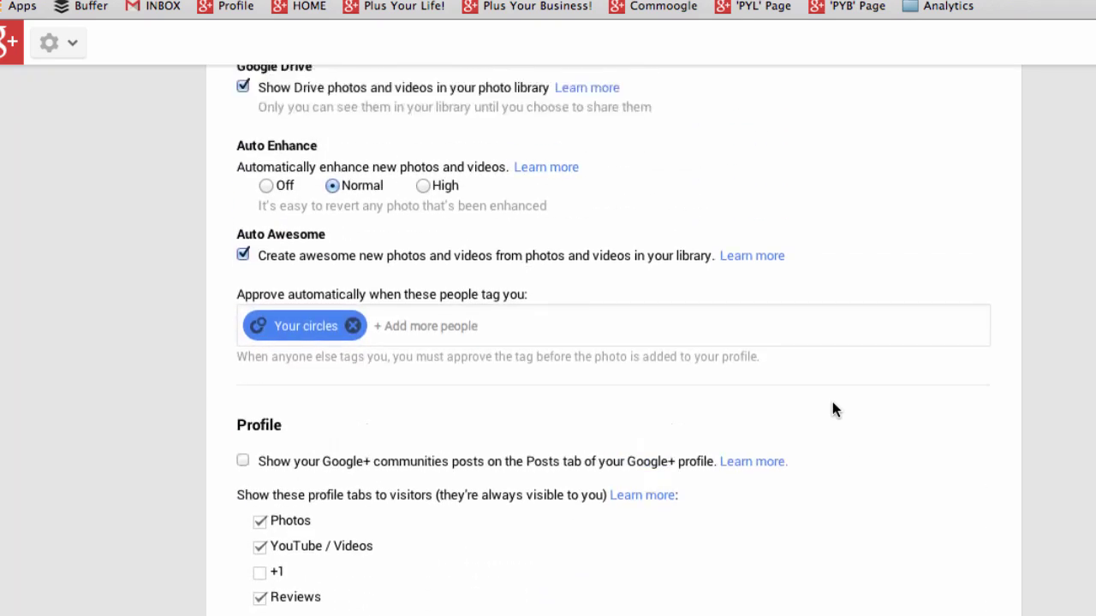
{"action": "scroll", "coordinate": [832, 410], "scroll_direction": "up", "scroll_amount": 20}
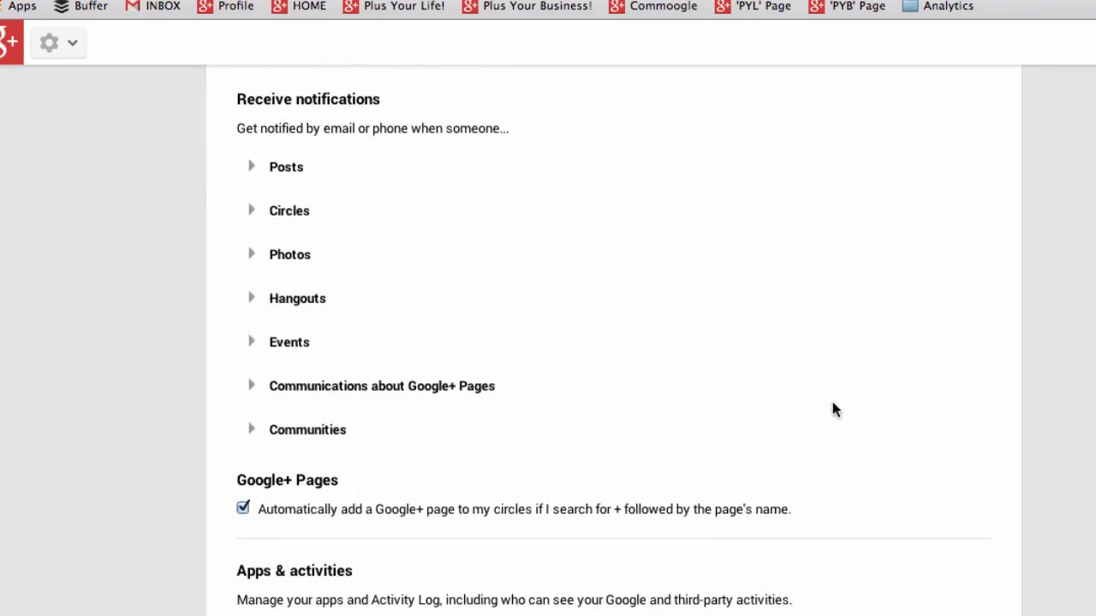
Expand the Posts, Circles and Photos categories under Receive notifications.
{"action": "left_click", "coordinate": [253, 190]}
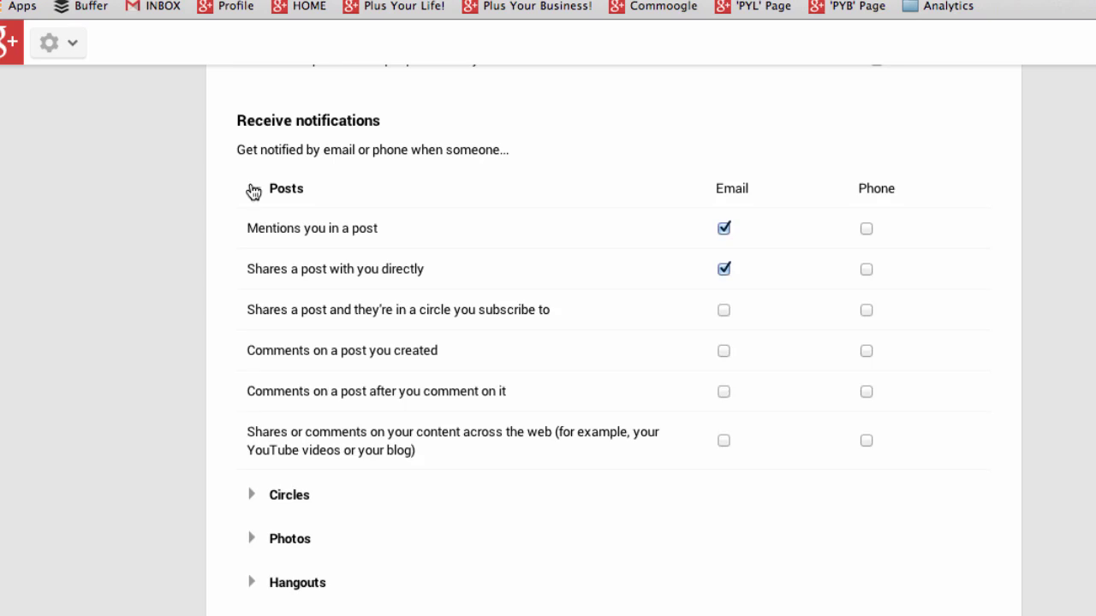
{"action": "scroll", "coordinate": [472, 342], "scroll_direction": "down", "scroll_amount": 3}
{"action": "left_click", "coordinate": [253, 377]}
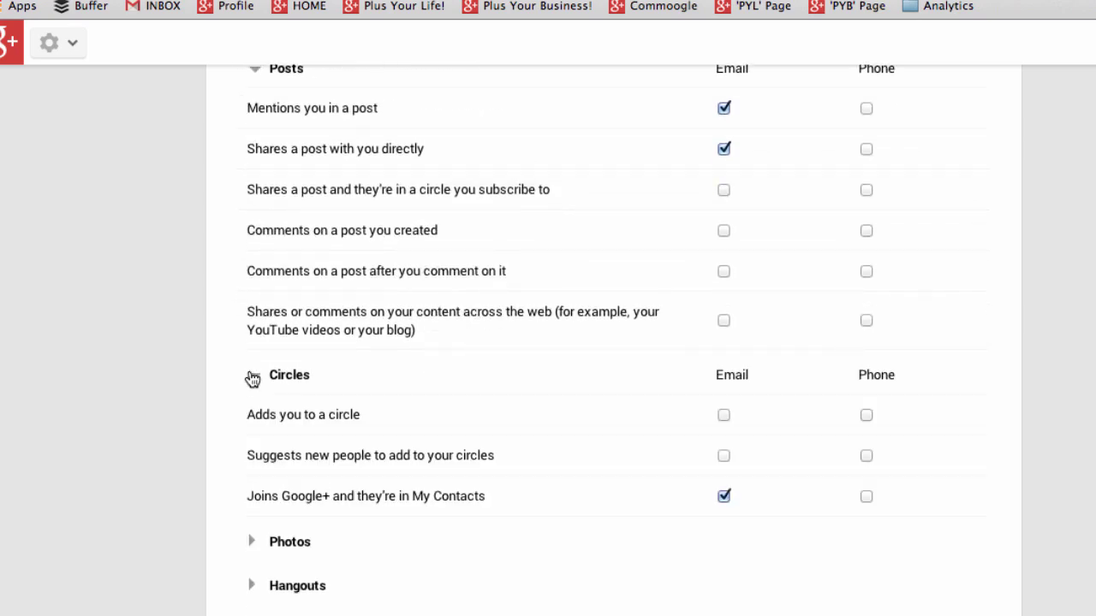
{"action": "scroll", "coordinate": [520, 355], "scroll_direction": "down", "scroll_amount": 4}
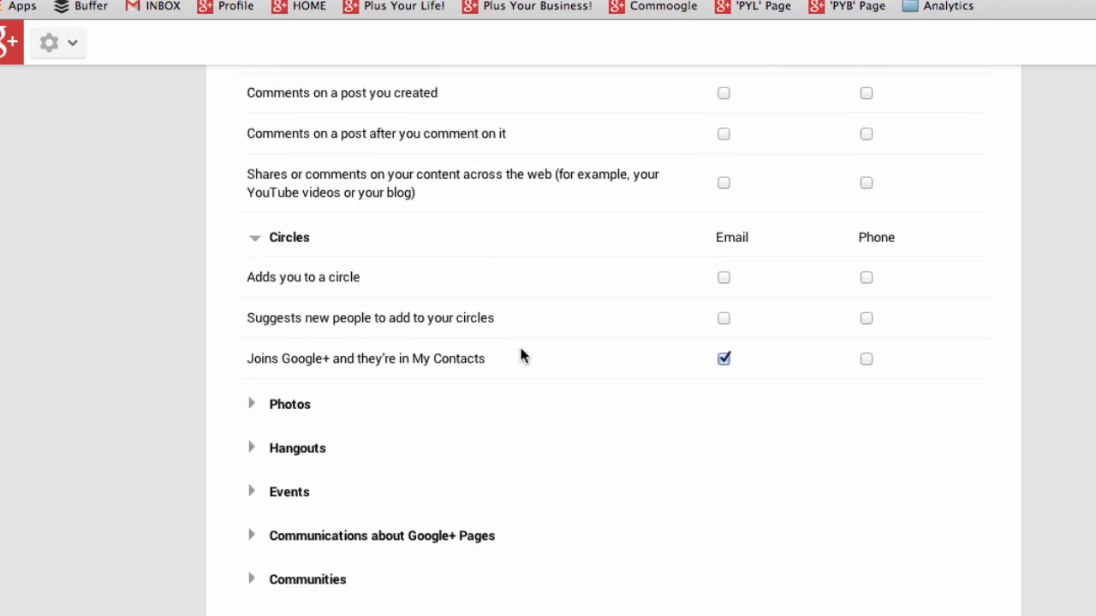
{"action": "left_click", "coordinate": [252, 403]}
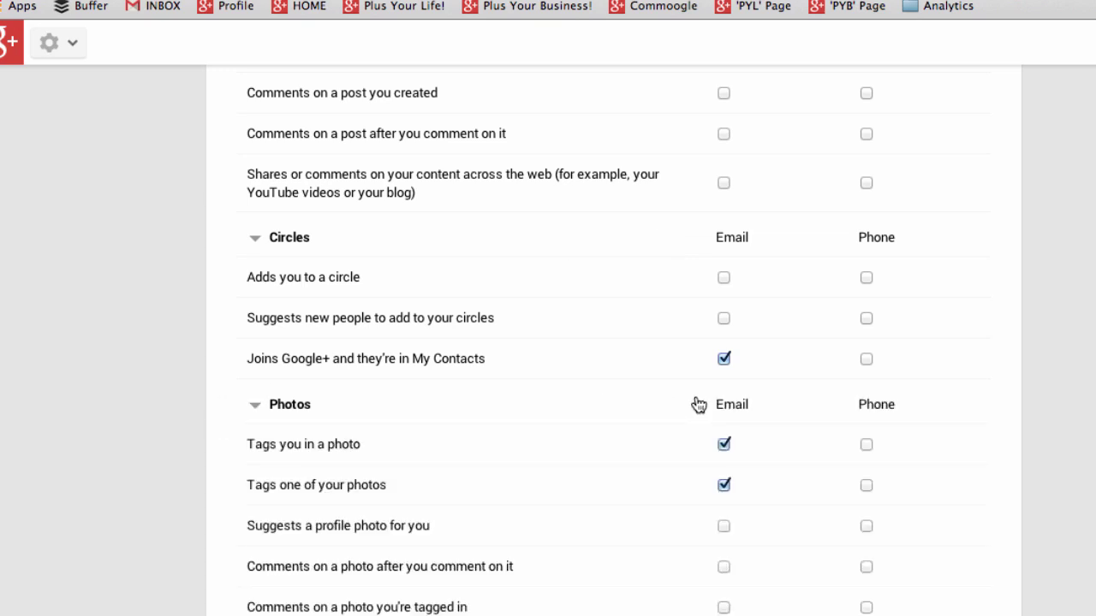
{"action": "scroll", "coordinate": [698, 404], "scroll_direction": "down", "scroll_amount": 10}
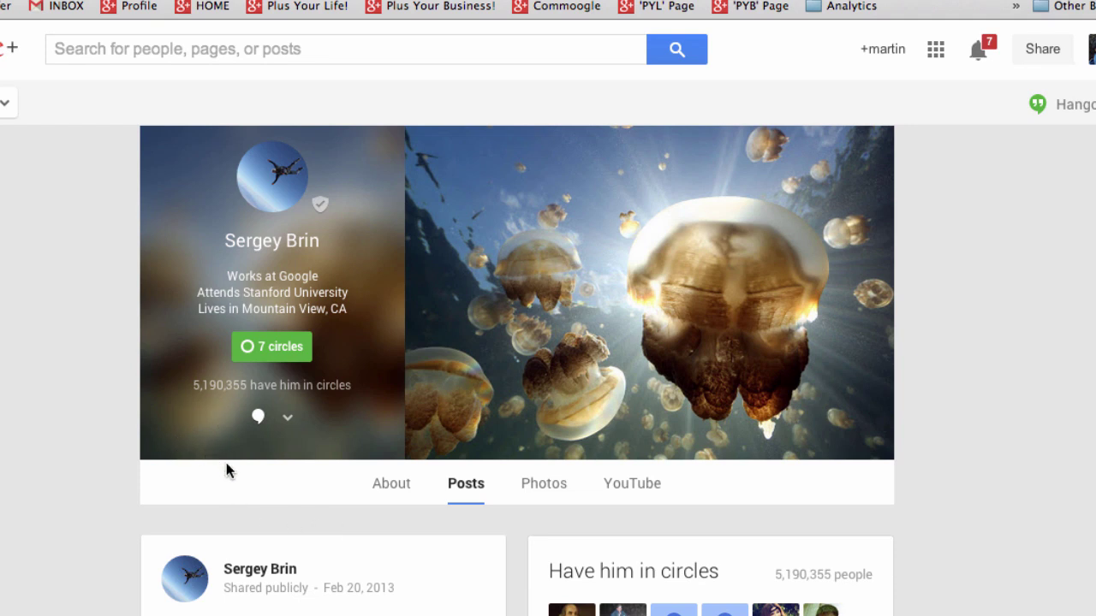
Show the profile's Mute/Report options, close them, then bring them back.
{"action": "left_click", "coordinate": [288, 428]}
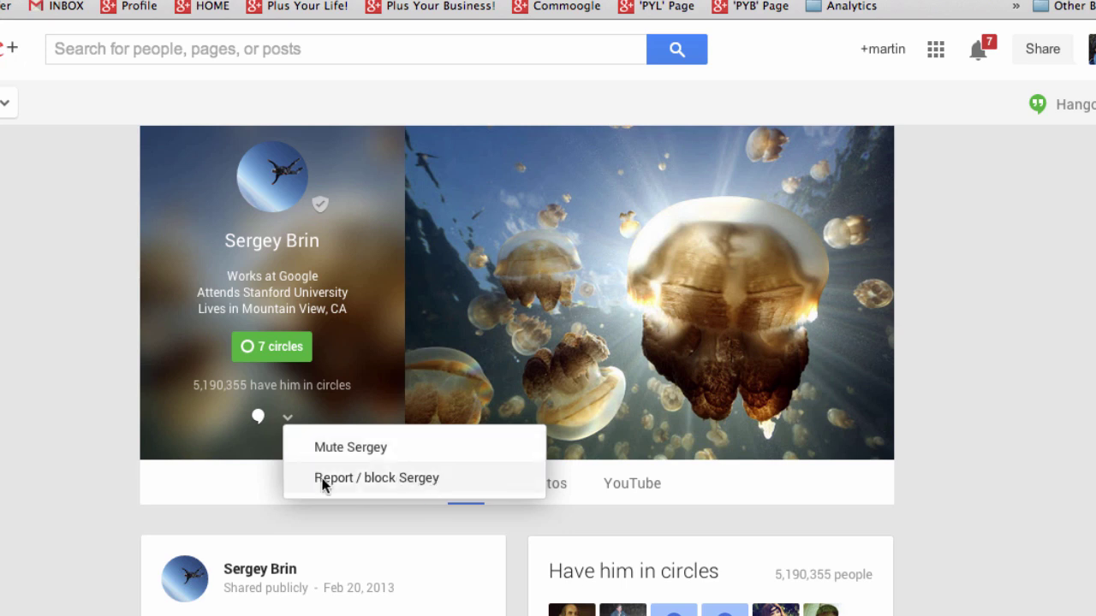
{"action": "left_click", "coordinate": [229, 495]}
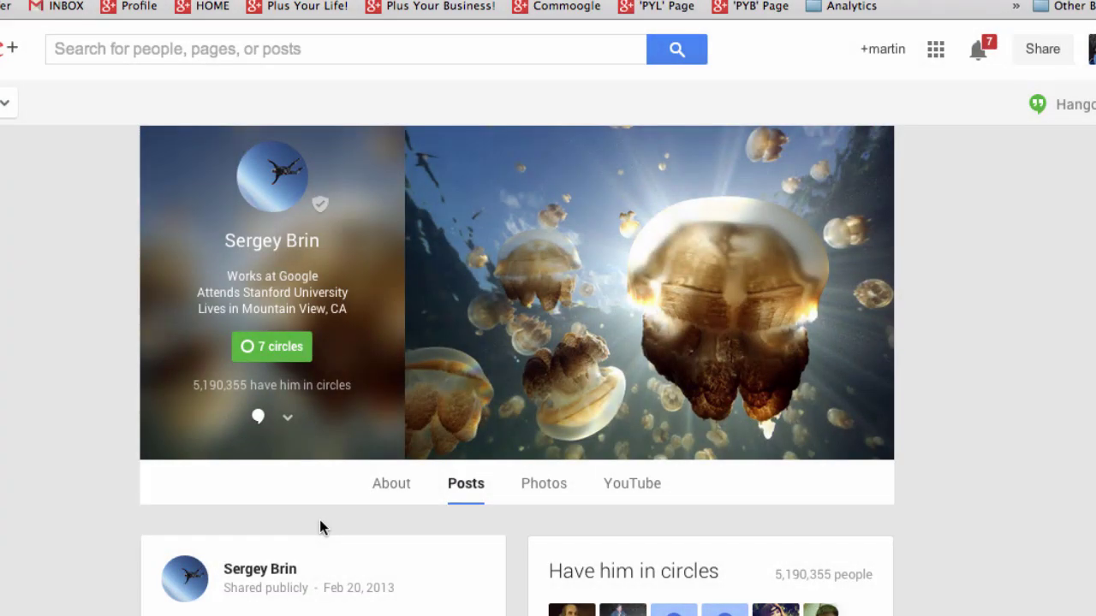
{"action": "left_click", "coordinate": [287, 421]}
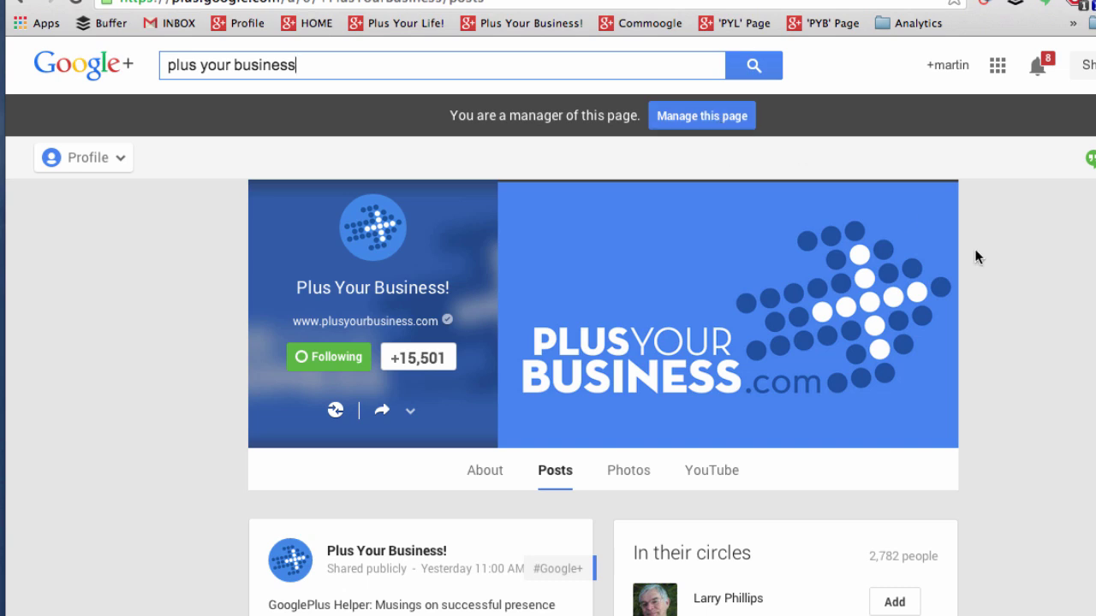
{"action": "scroll", "coordinate": [1008, 282], "scroll_direction": "down", "scroll_amount": 1}
{"action": "scroll", "coordinate": [1008, 283], "scroll_direction": "down", "scroll_amount": 3}
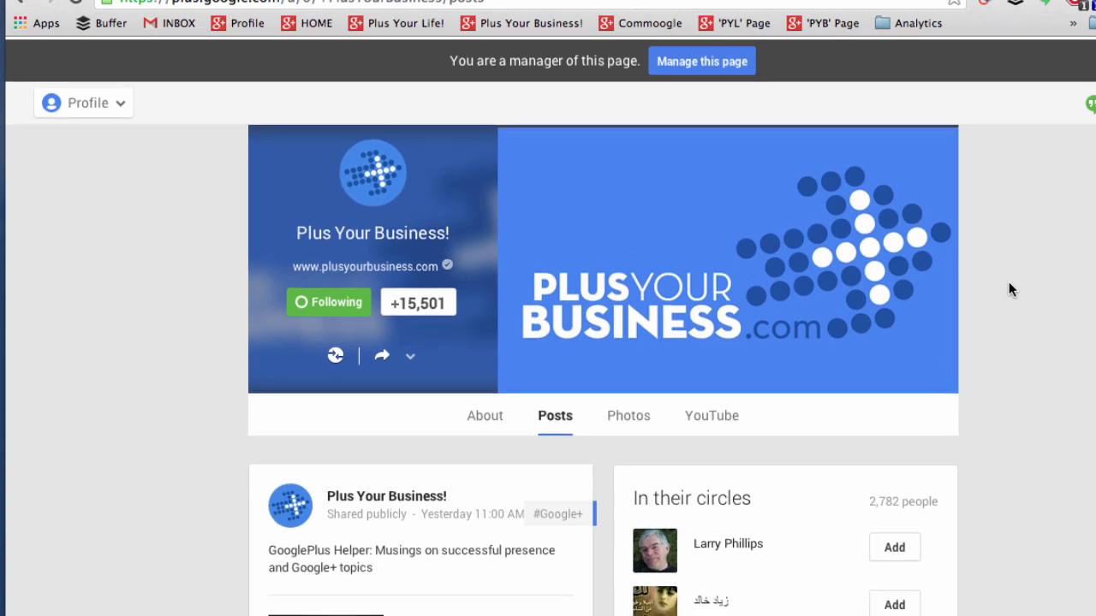
{"action": "scroll", "coordinate": [1008, 282], "scroll_direction": "down", "scroll_amount": 2}
{"action": "scroll", "coordinate": [400, 506], "scroll_direction": "up", "scroll_amount": 3}
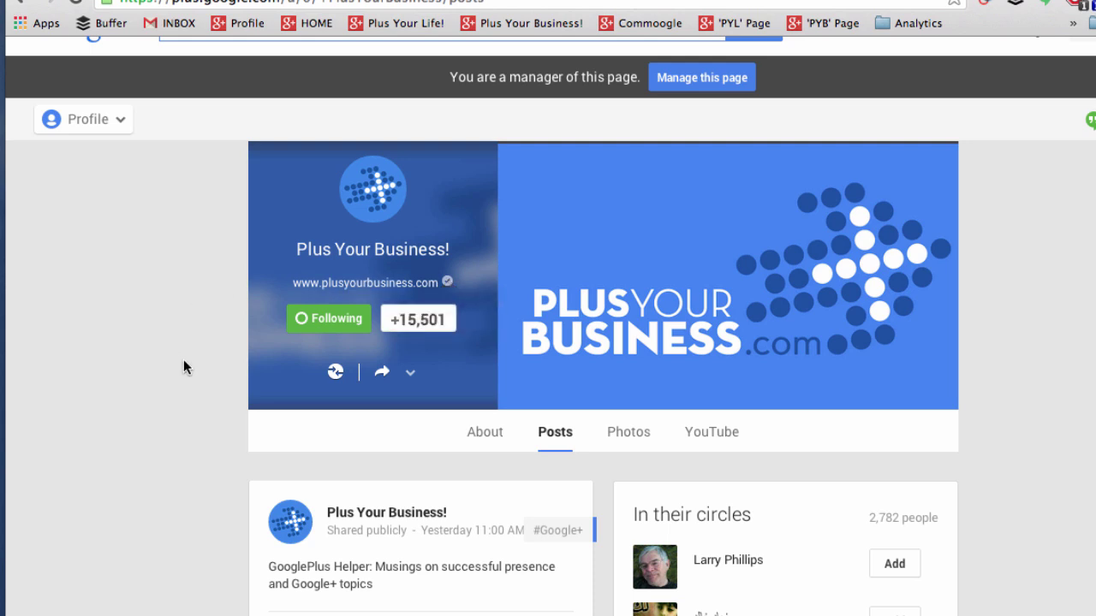
{"action": "mouse_move", "coordinate": [334, 377]}
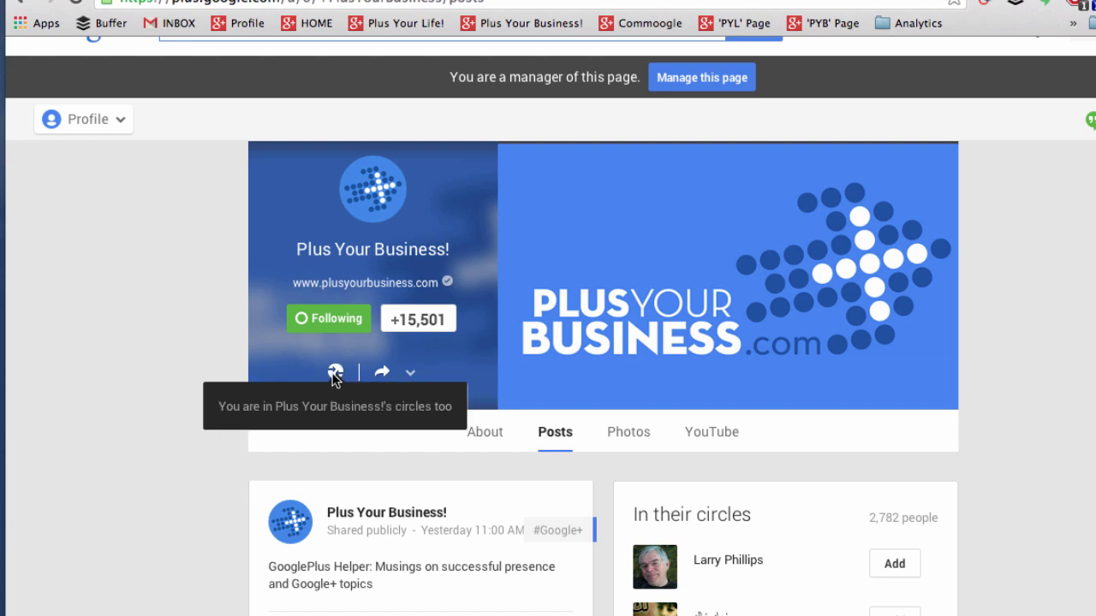
{"action": "left_click", "coordinate": [382, 380]}
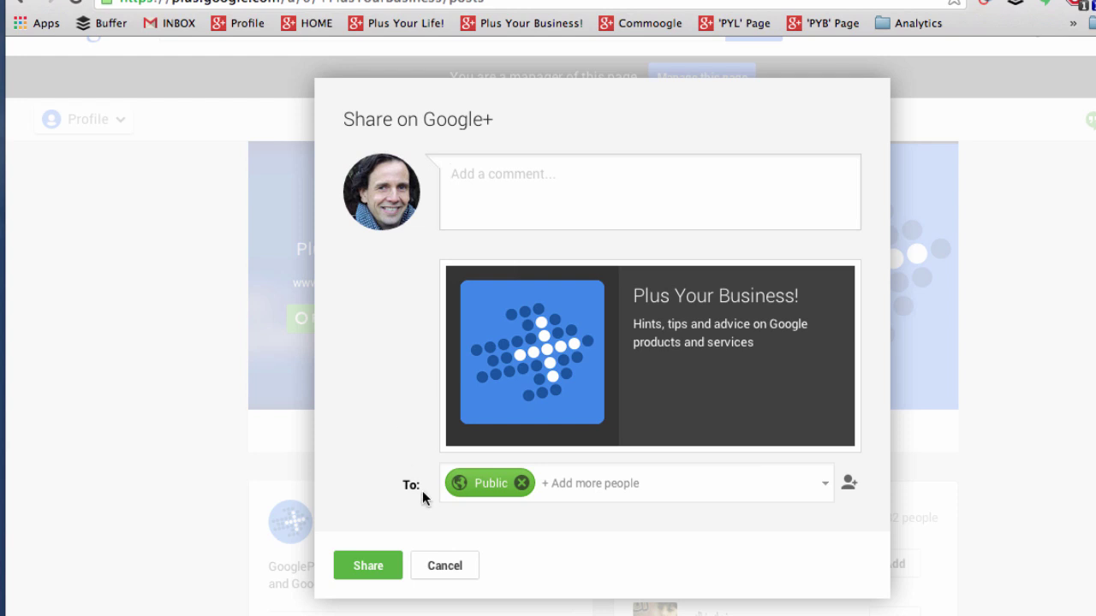
{"action": "left_click", "coordinate": [443, 565]}
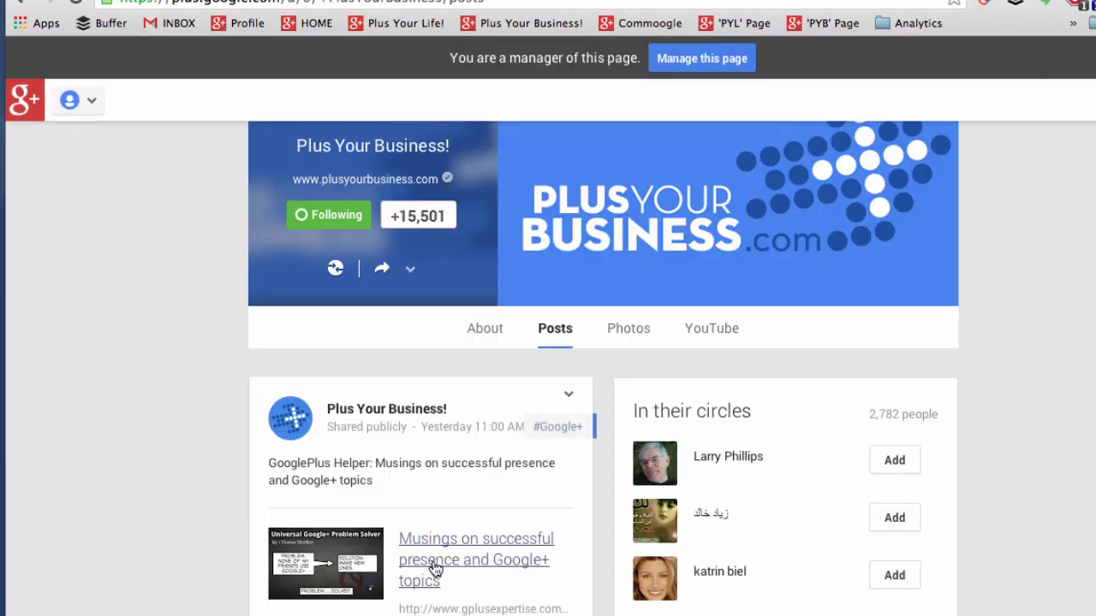
{"action": "left_click", "coordinate": [410, 272]}
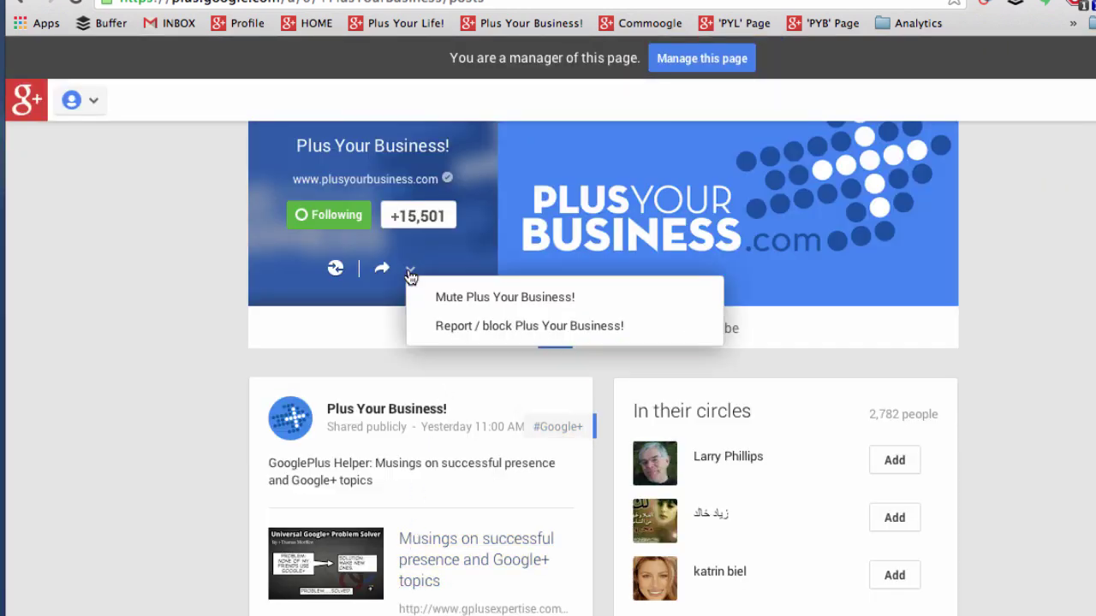
{"action": "scroll", "coordinate": [410, 272], "scroll_direction": "up", "scroll_amount": 3}
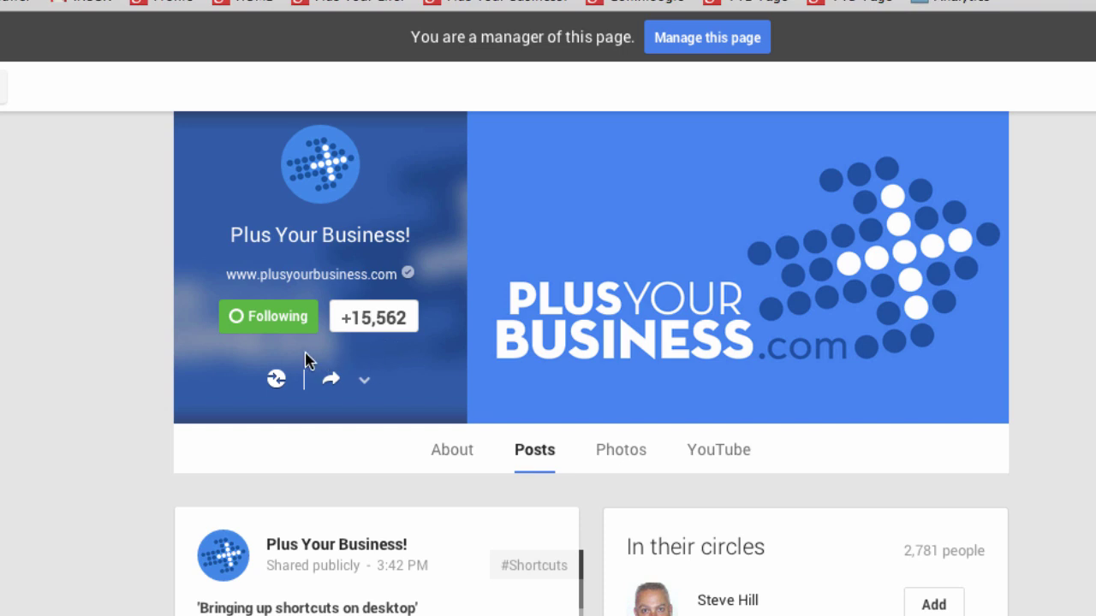
{"action": "left_click", "coordinate": [283, 326]}
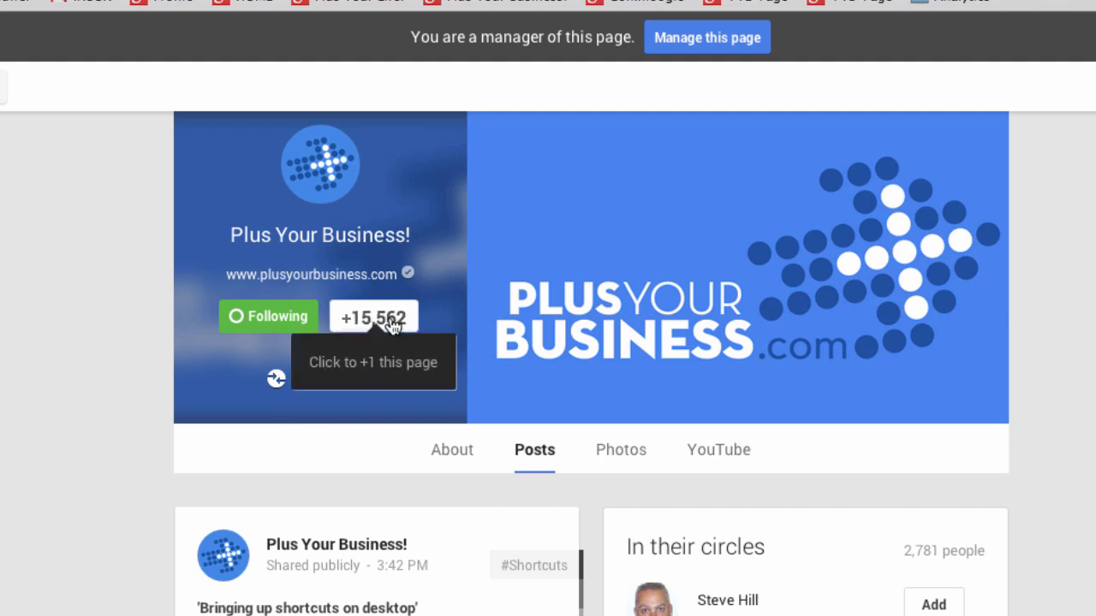
{"action": "left_click", "coordinate": [391, 324]}
{"action": "left_click", "coordinate": [388, 321]}
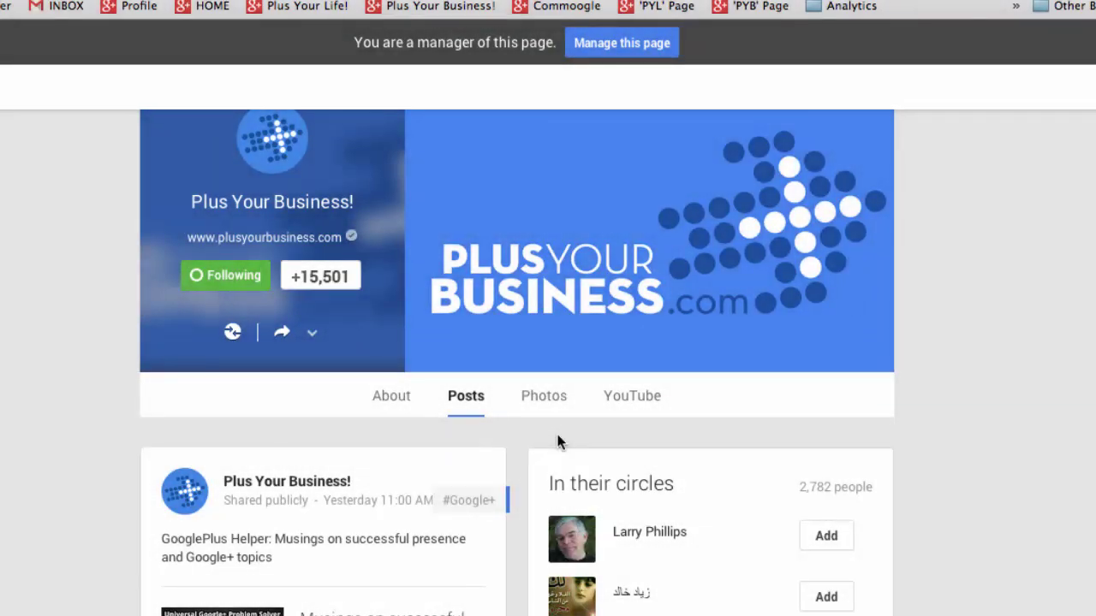
View the page's About, Photos and YouTube tabs, browse the videos, then go back to your profile.
{"action": "left_click", "coordinate": [399, 408]}
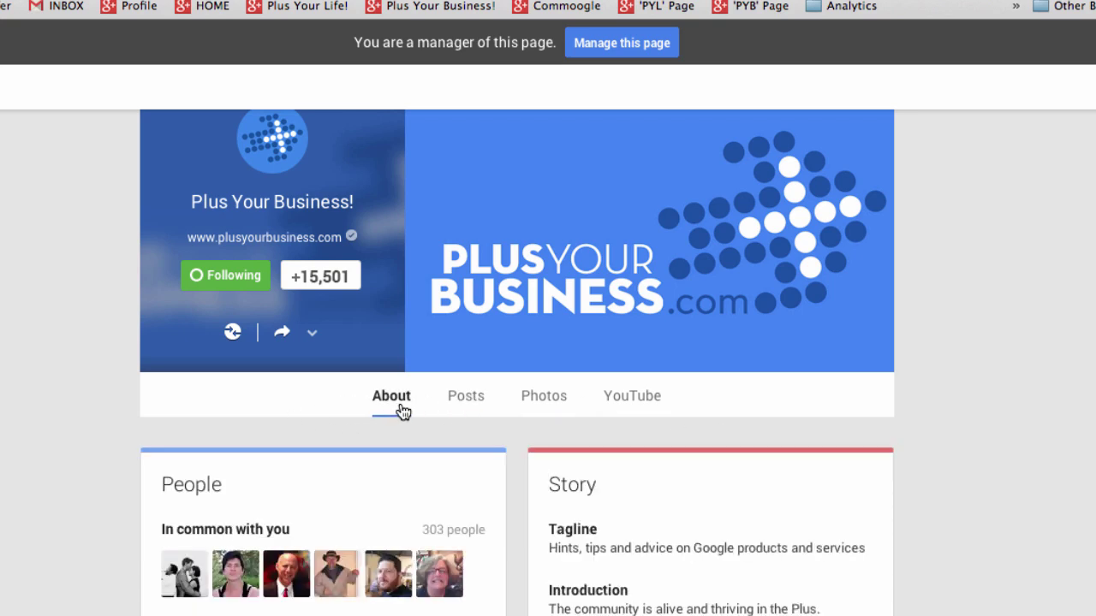
{"action": "left_click", "coordinate": [553, 406]}
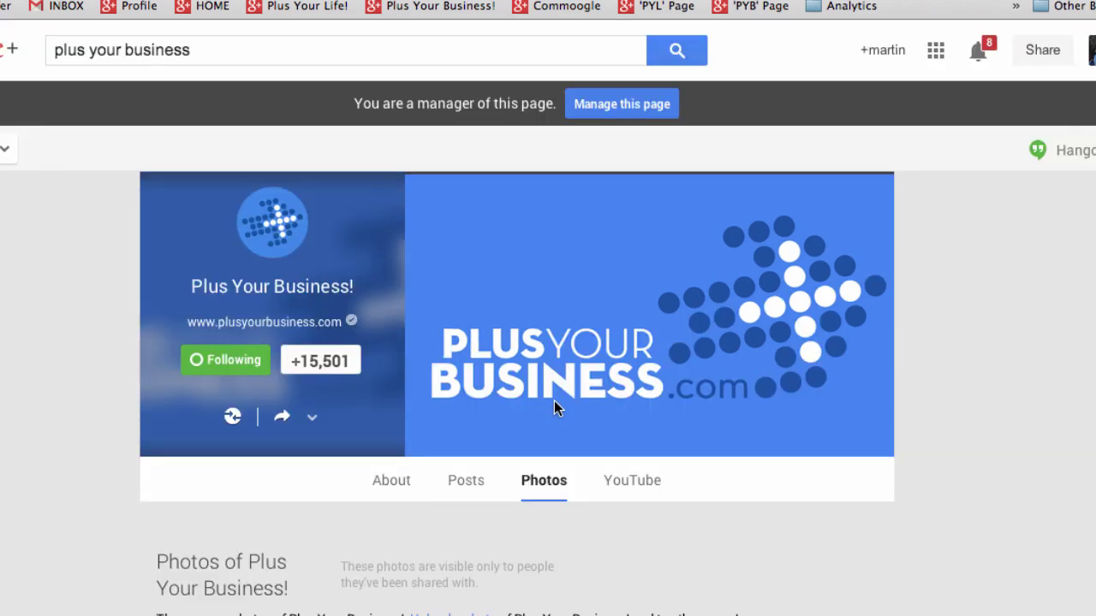
{"action": "left_click", "coordinate": [627, 488]}
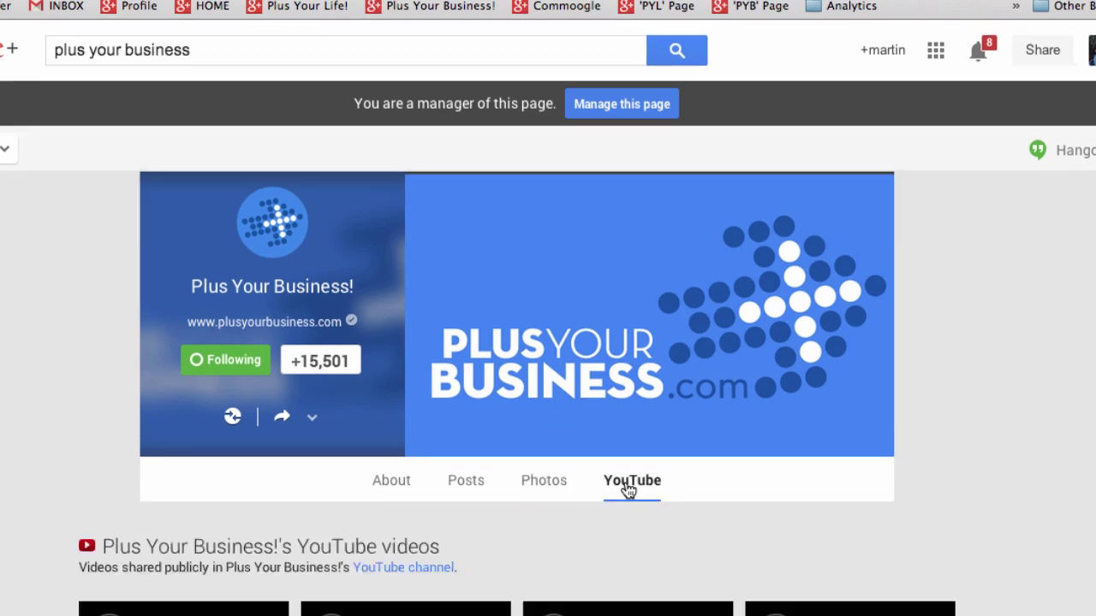
{"action": "scroll", "coordinate": [773, 467], "scroll_direction": "down", "scroll_amount": 4}
{"action": "scroll", "coordinate": [995, 314], "scroll_direction": "down", "scroll_amount": 3}
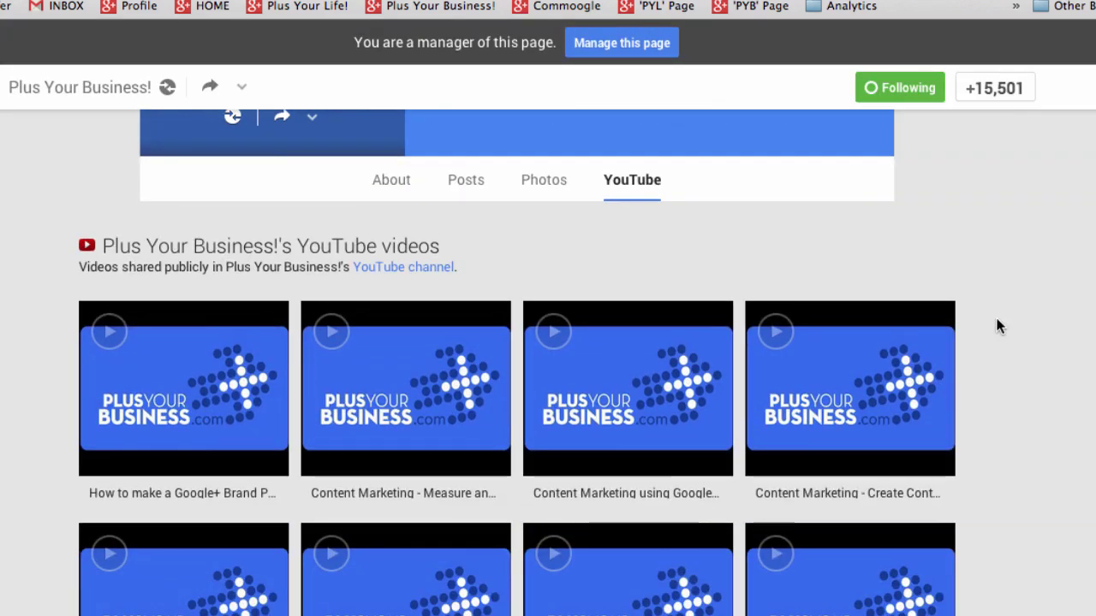
{"action": "scroll", "coordinate": [997, 325], "scroll_direction": "down", "scroll_amount": 2}
{"action": "scroll", "coordinate": [998, 325], "scroll_direction": "up", "scroll_amount": 5}
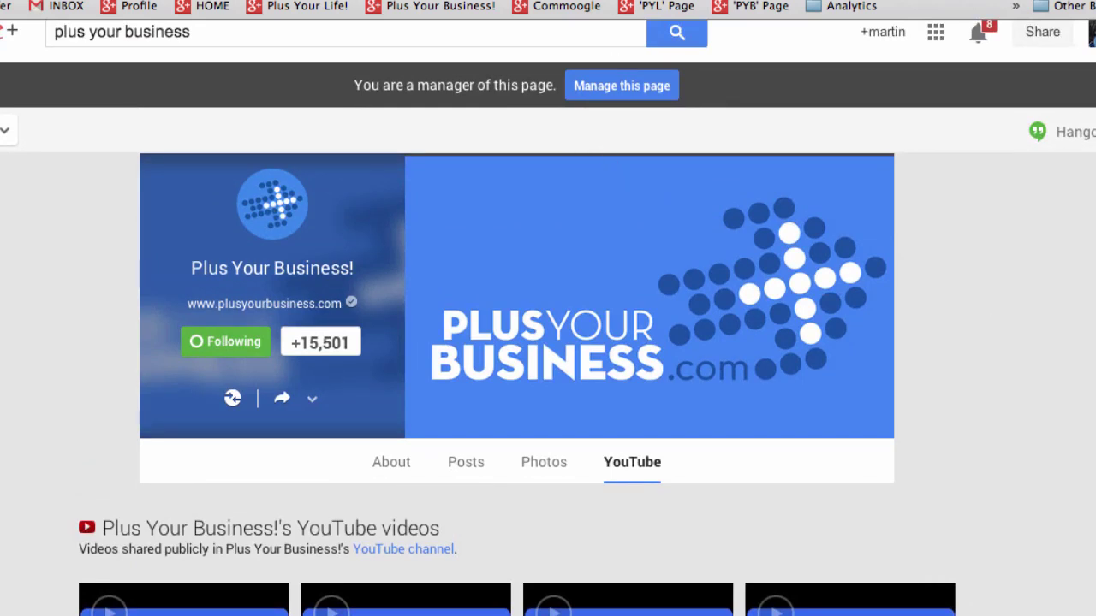
{"action": "key", "text": "alt+Left"}
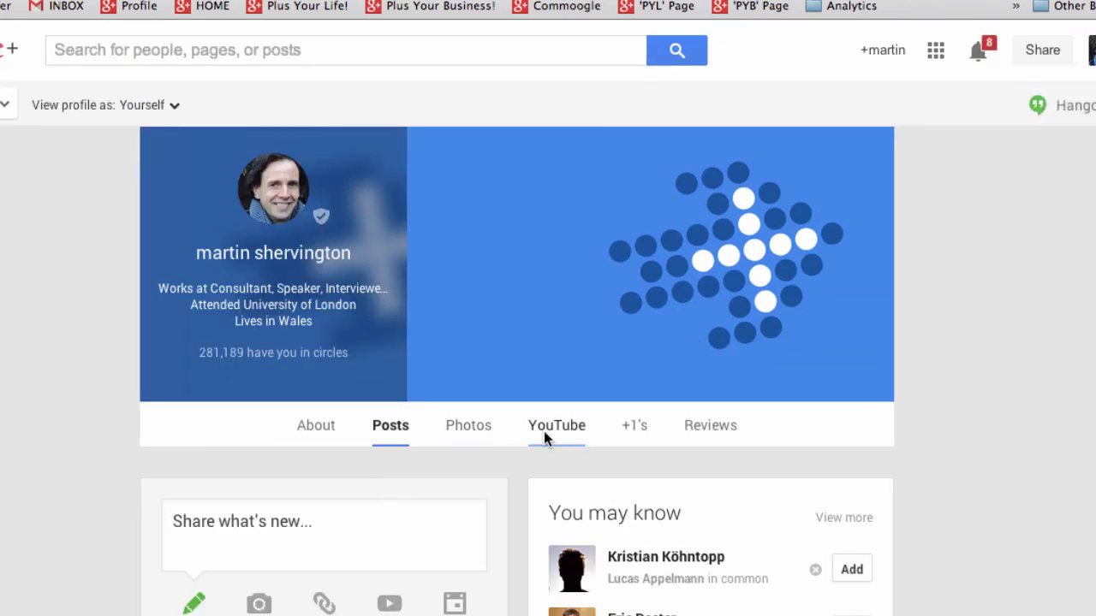